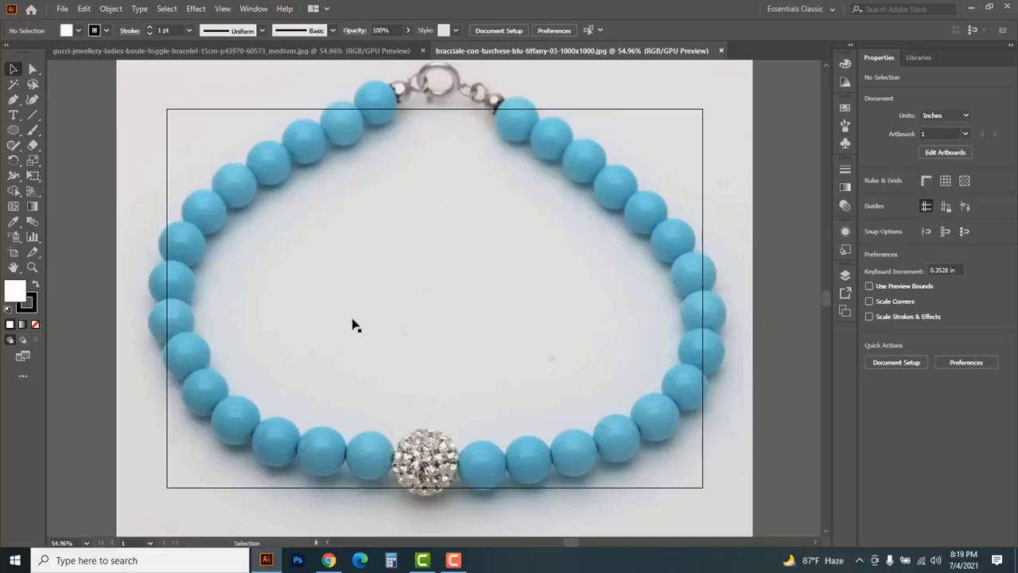
Draw a circle about 1.1 in wide over the third blue bead left of the crystal ball, and remove its fill
left_click_drag(15, 132, 64, 161)
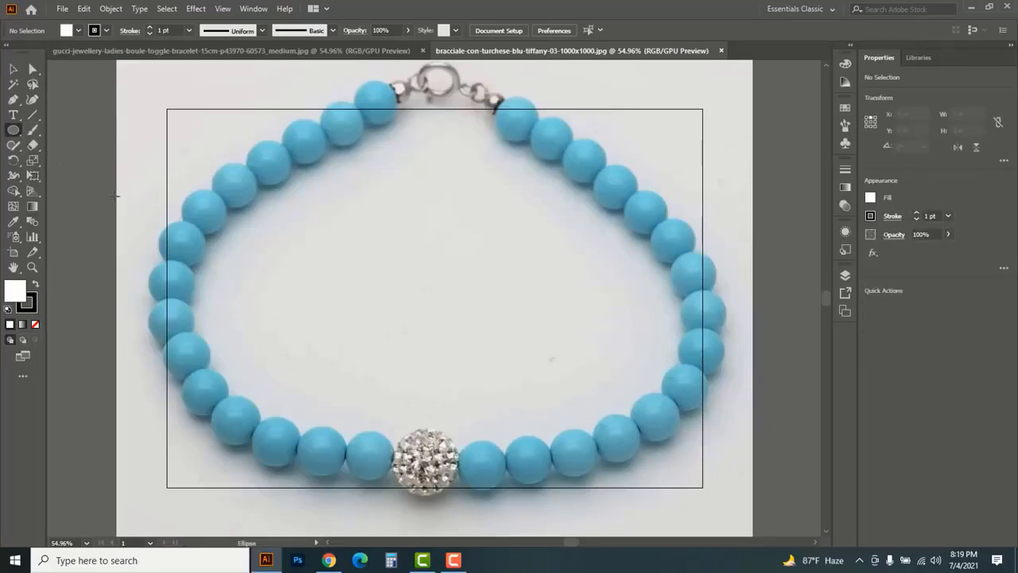
left_click(240, 425, "ctrl")
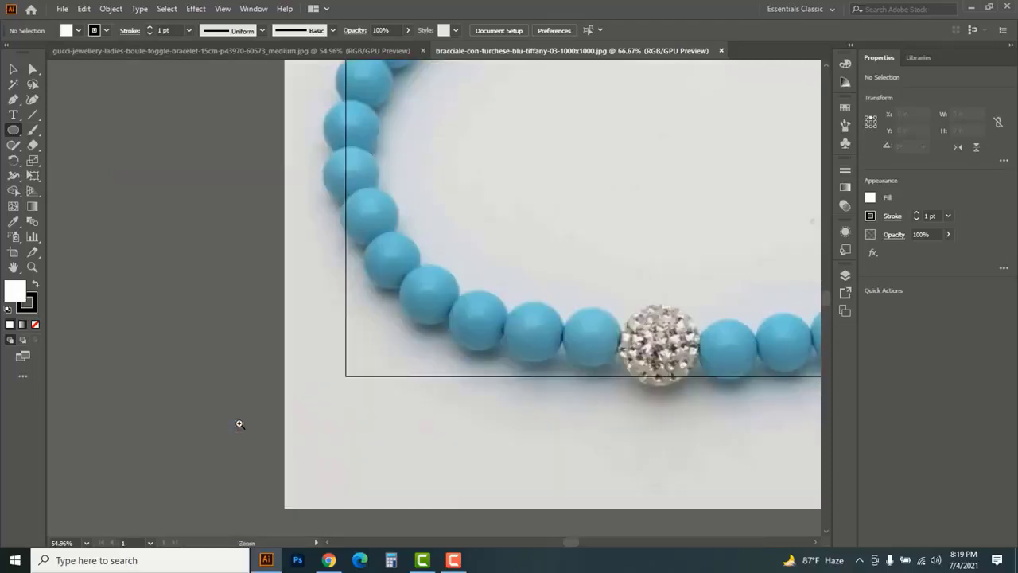
left_click(474, 313, "ctrl")
left_click(443, 310, "ctrl")
left_click(443, 301, "ctrl")
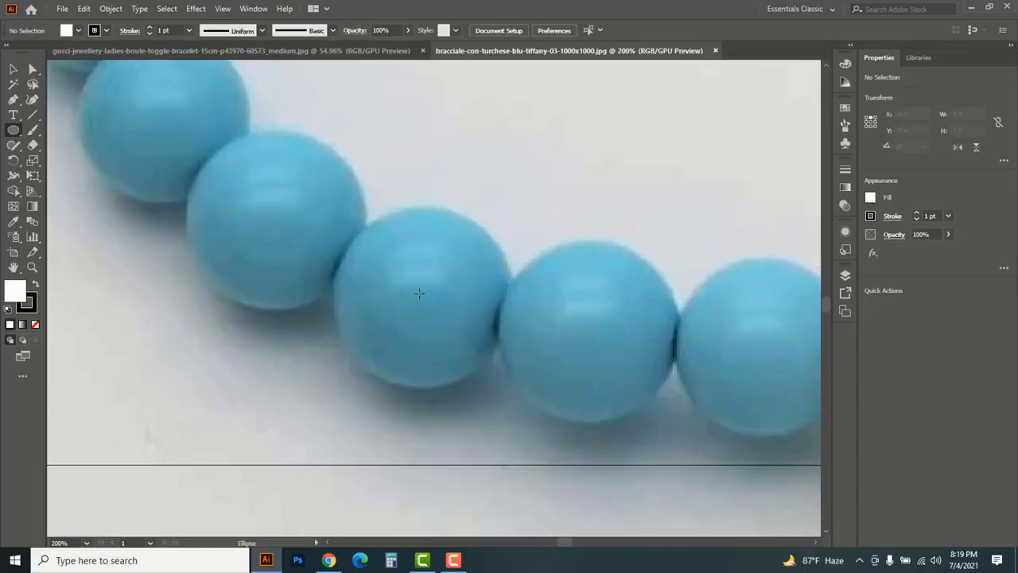
left_click_drag(470, 348, 505, 385)
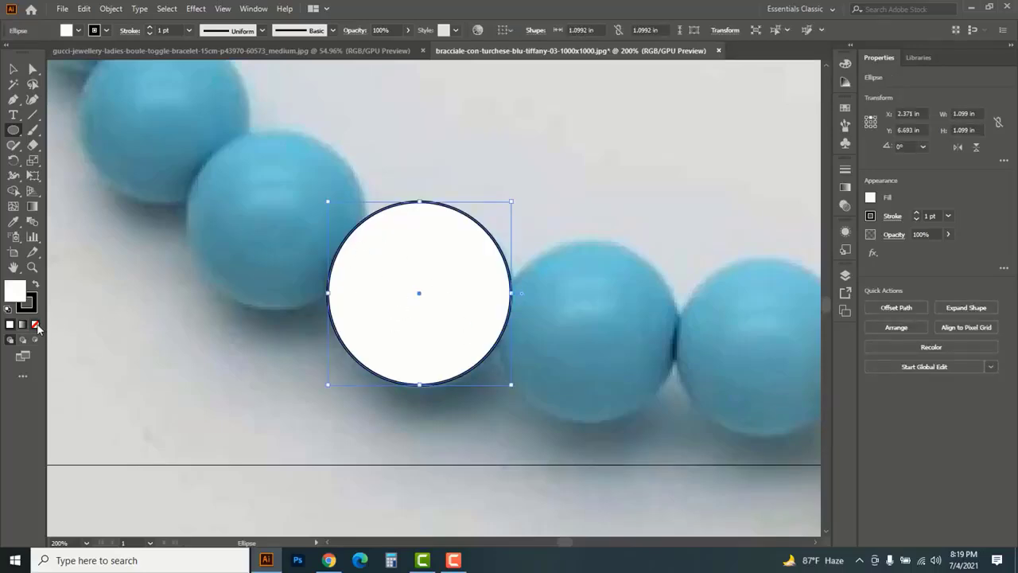
left_click(36, 325)
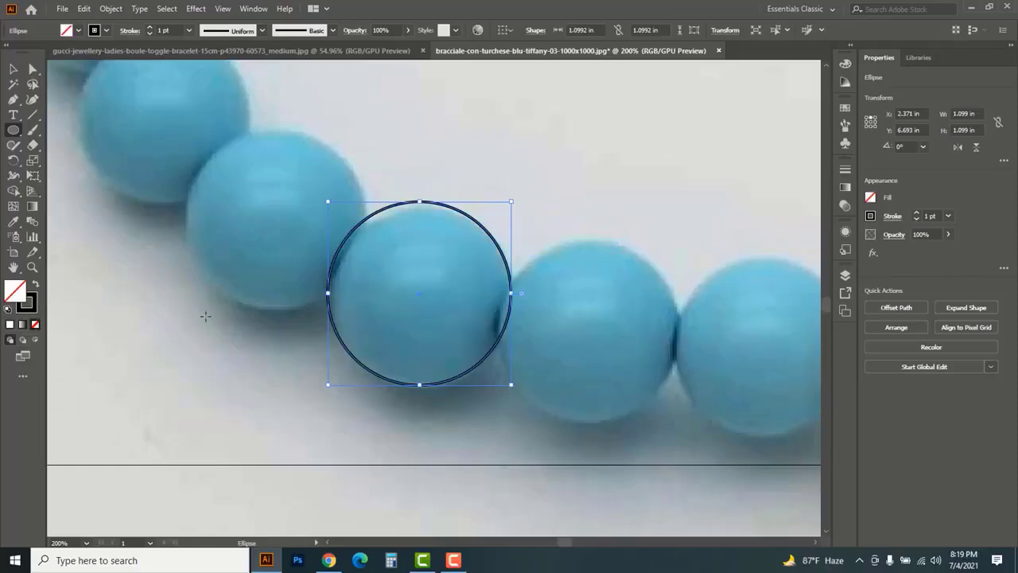
Shrink the circle to about 1.06 in and shift it so it matches the blue bead's edge
left_click(14, 69)
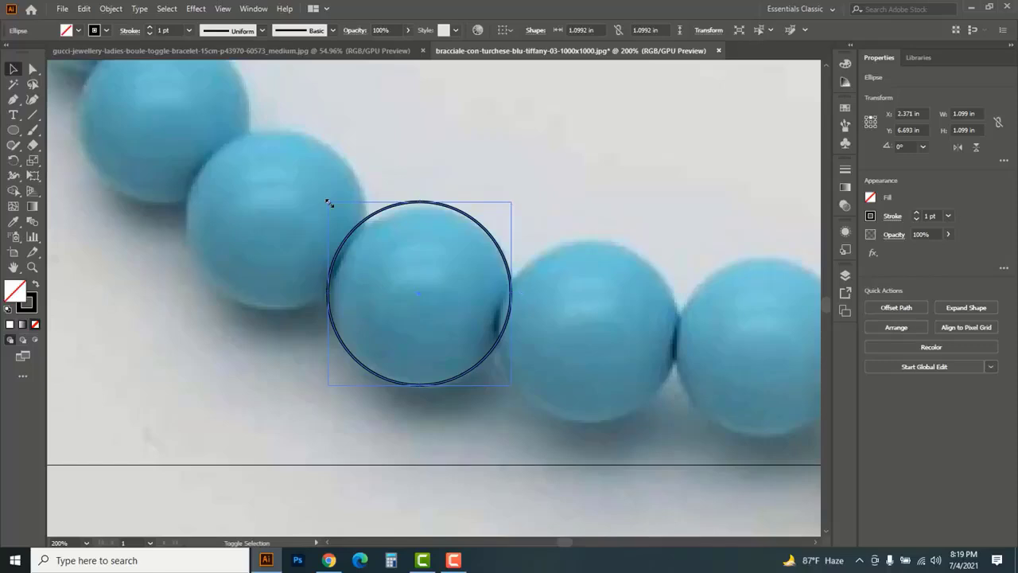
left_click_drag(329, 204, 331, 206)
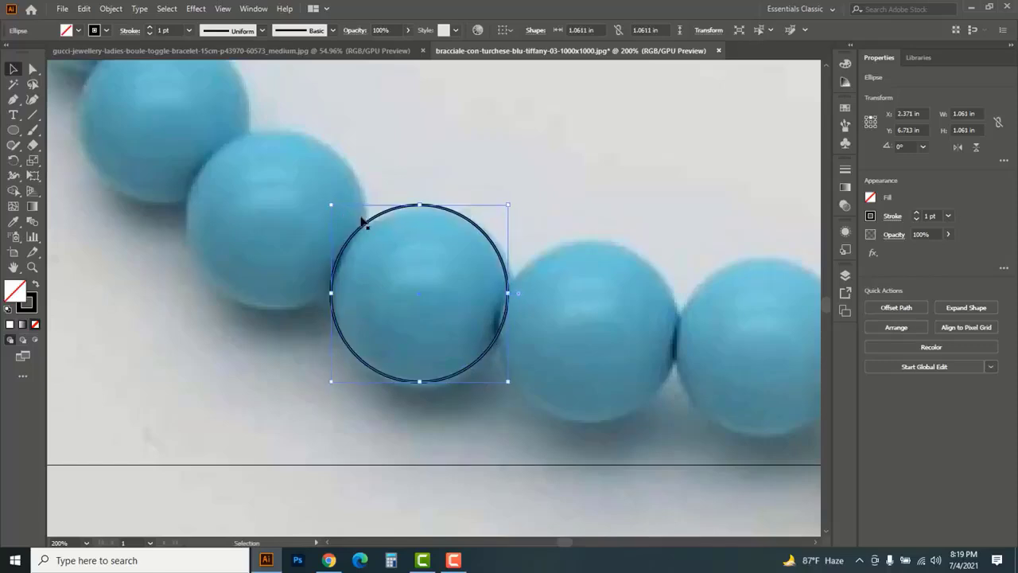
left_click_drag(460, 220, 460, 223)
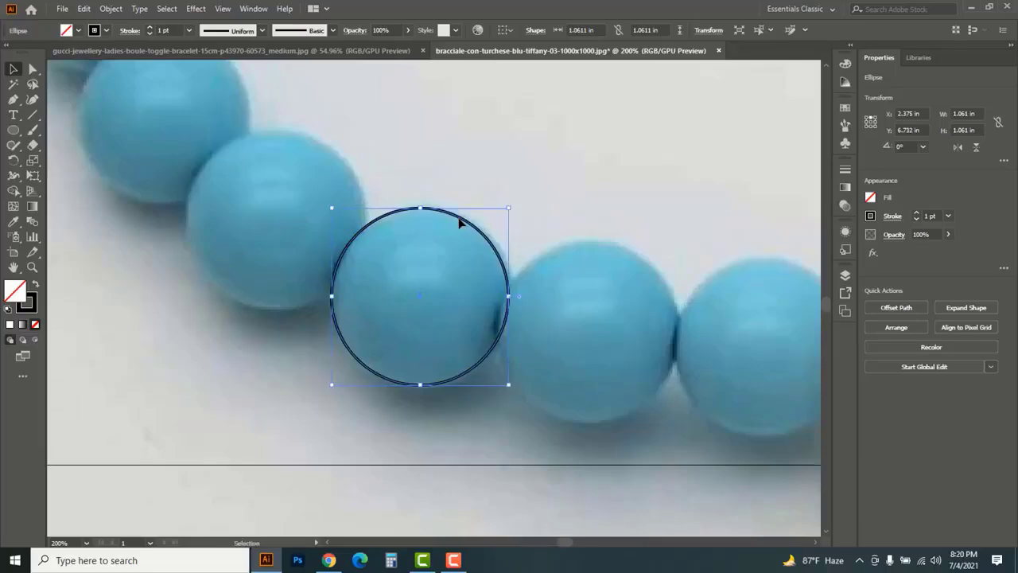
Copy the circle onto the neighbouring beads along the bracelet's lower left curve
left_click(450, 229, "ctrl+alt")
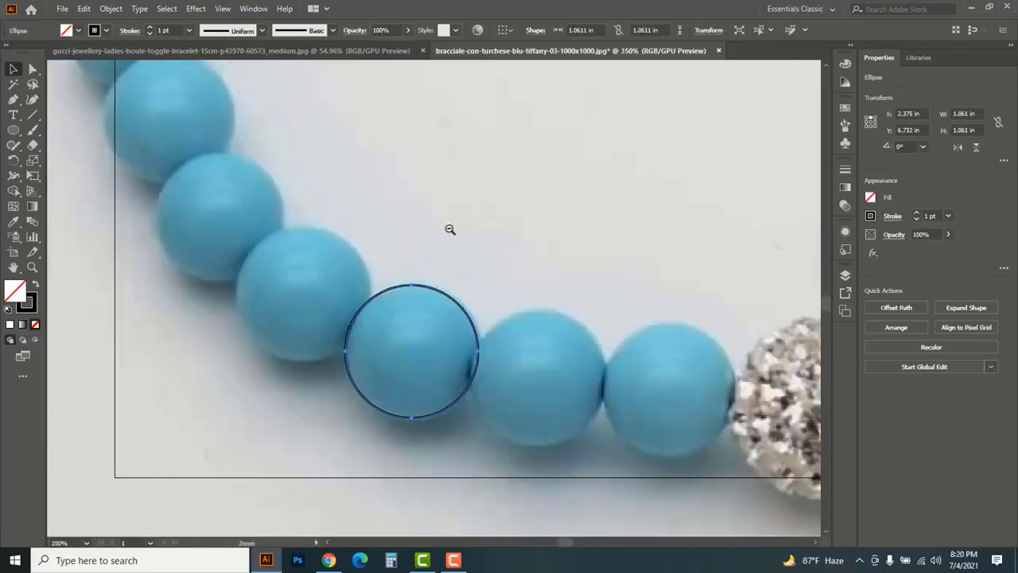
left_click(433, 279, "ctrl+alt")
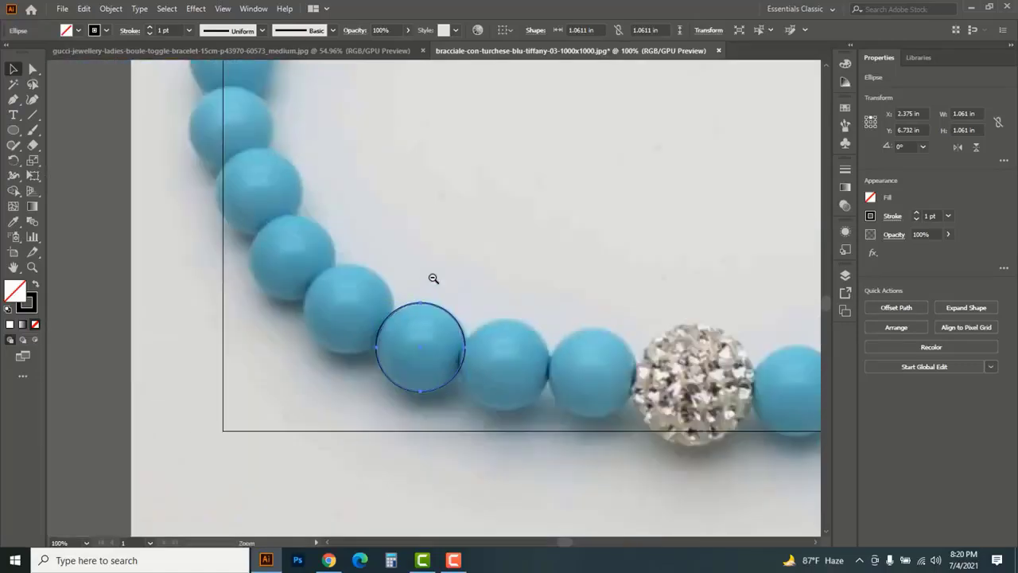
left_click(433, 278, "ctrl+alt")
left_click_drag(430, 347, 378, 321)
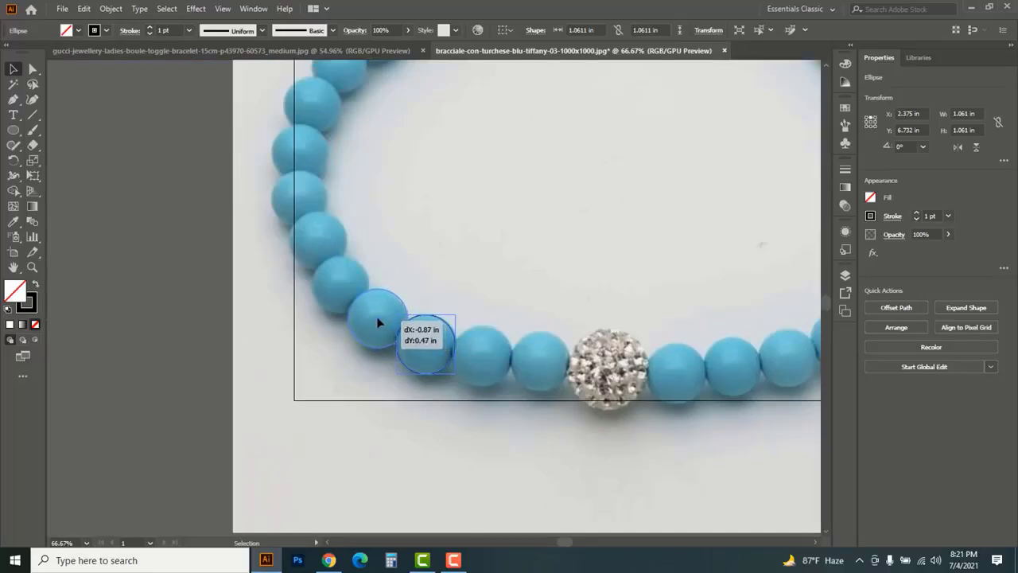
left_click_drag(378, 322, 308, 371)
mouse_move(309, 373)
left_mouse_down()
mouse_move(292, 330)
mouse_move(321, 360)
left_mouse_up()
left_click_drag(292, 330, 292, 285)
Continue copying the circle onto each bead up the left side to the clasp, with the last one about 1.01 in wide
left_click_drag(292, 285, 306, 237)
left_click_drag(305, 238, 332, 198)
left_click_drag(332, 198, 369, 165)
left_click_drag(398, 196, 410, 141)
left_click_drag(410, 140, 452, 115)
left_click_drag(478, 129, 422, 200)
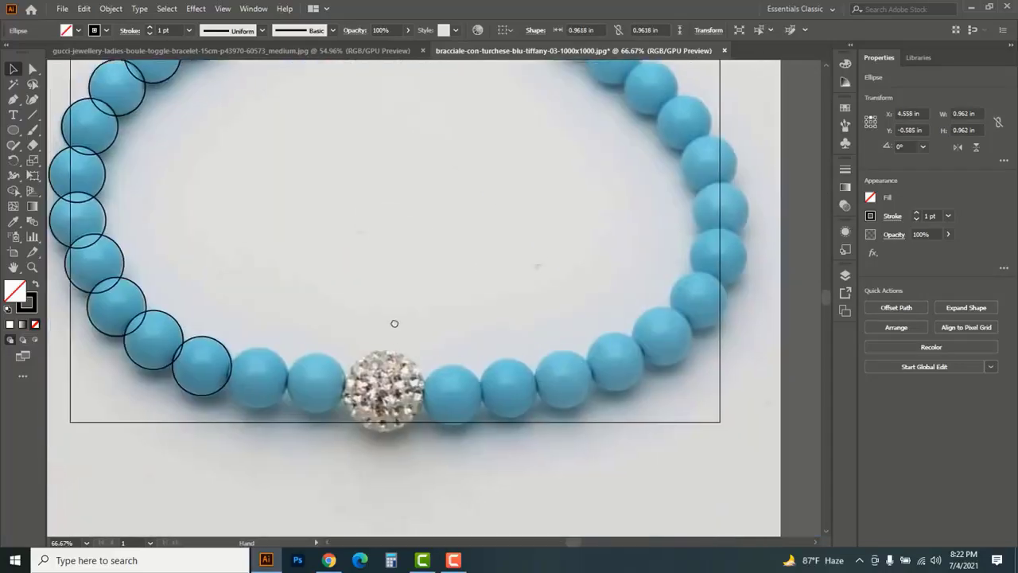
Place copies of the circle on the first three blue beads right of the crystal ball
left_click_drag(255, 369, 451, 387)
left_click_drag(451, 387, 562, 375)
key("ctrl+plus")
left_click_drag(486, 250, 486, 249)
left_click(332, 273)
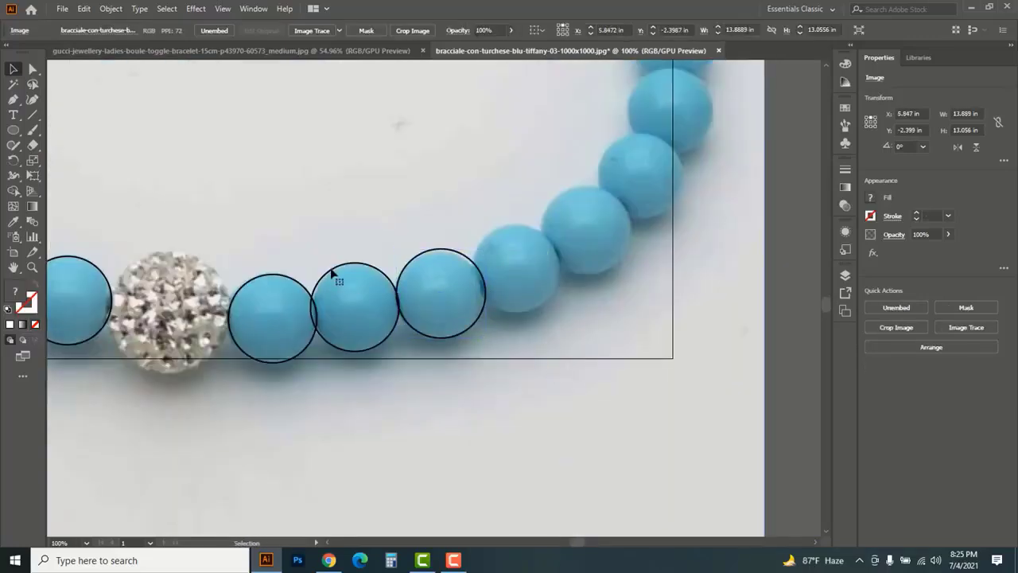
left_click(322, 269)
left_click(472, 273)
key("Delete")
Copy the circle onto the beads around the bracelet's lower right curve, fitting it to their size
left_click_drag(365, 311, 518, 273)
left_click_drag(518, 273, 626, 342)
left_click_drag(667, 295, 662, 300)
left_click_drag(623, 341, 624, 337)
left_click_drag(623, 337, 627, 268)
left_click_drag(628, 268, 610, 199)
left_click_drag(564, 213, 624, 442)
Copy the circle onto the next beads up the right side, redoing the misplaced copy on the fourth bead from the clasp
left_click_drag(668, 429, 628, 367)
left_click_drag(629, 367, 581, 314)
left_click_drag(581, 315, 522, 264)
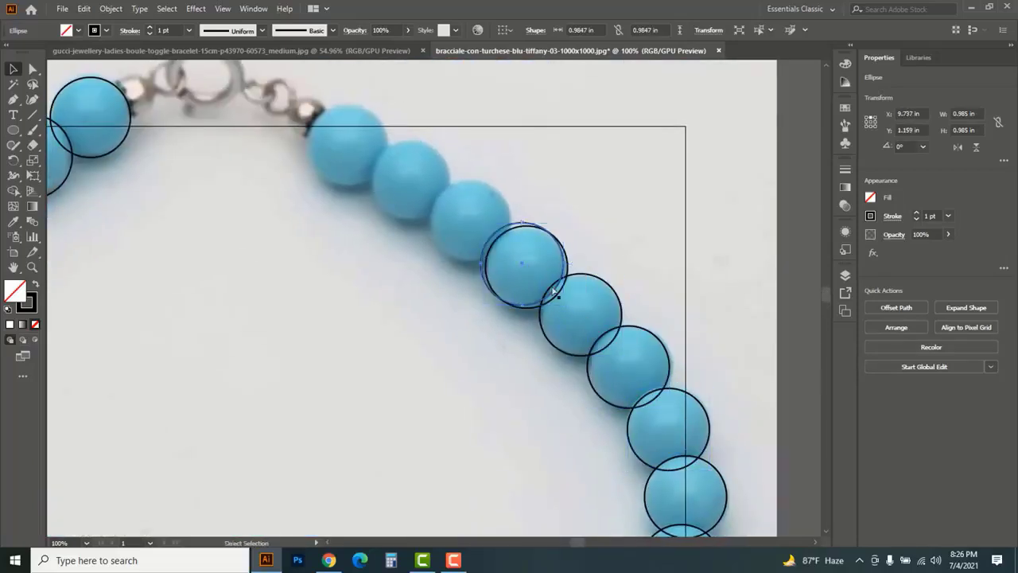
key("ctrl+z")
left_click_drag(580, 313, 526, 269)
left_click_drag(526, 269, 470, 218)
left_click_drag(470, 219, 415, 184)
key("ctrl+z")
key("ctrl+z")
Copy the circle onto the last three beads before the clasp on the right side, reduced to about 0.95 in
left_click_drag(525, 269, 468, 221)
left_click_drag(428, 179, 429, 182)
left_click_drag(465, 221, 409, 180)
left_click_drag(409, 180, 346, 145)
Trace the upper edge of the crystal ball with the Pen tool, from its left side over to its right side
key("ctrl+space")
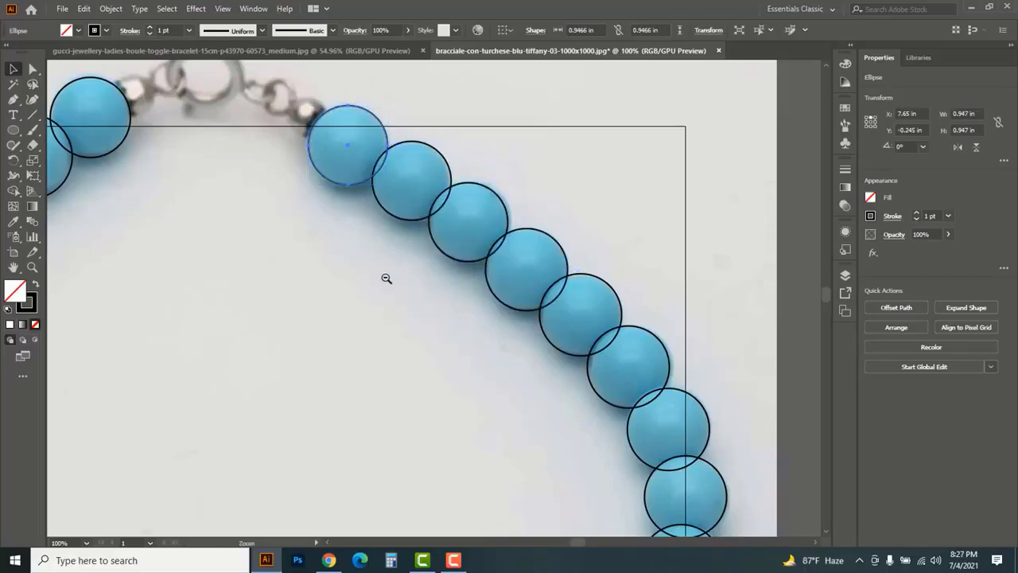
left_click(386, 279, "ctrl+alt")
left_click(399, 319, "ctrl+alt")
key("space")
left_click_drag(412, 423, 425, 301)
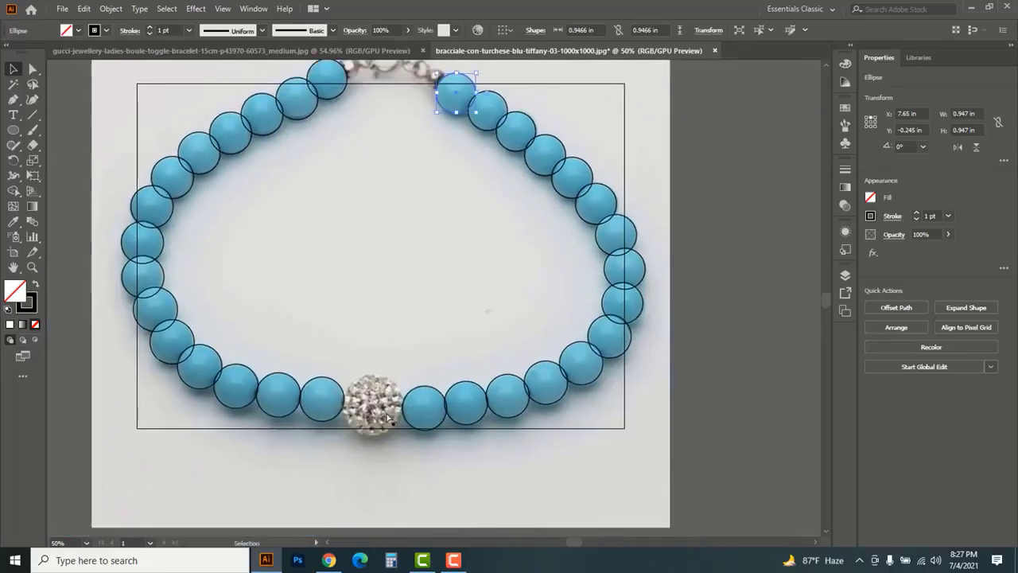
left_click(374, 410, "ctrl")
left_click(429, 305, "ctrl")
left_click(430, 305, "ctrl")
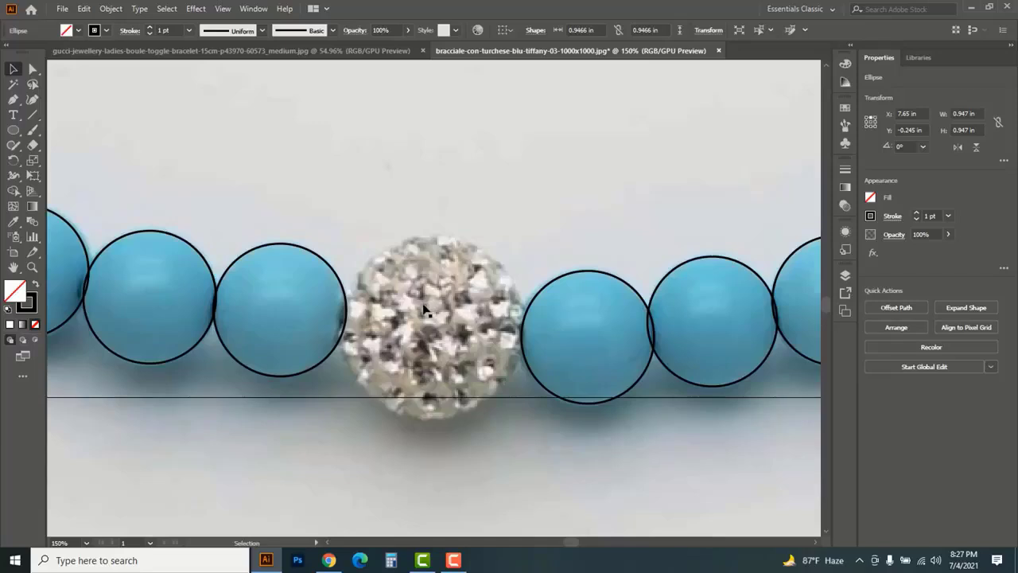
left_click(13, 101)
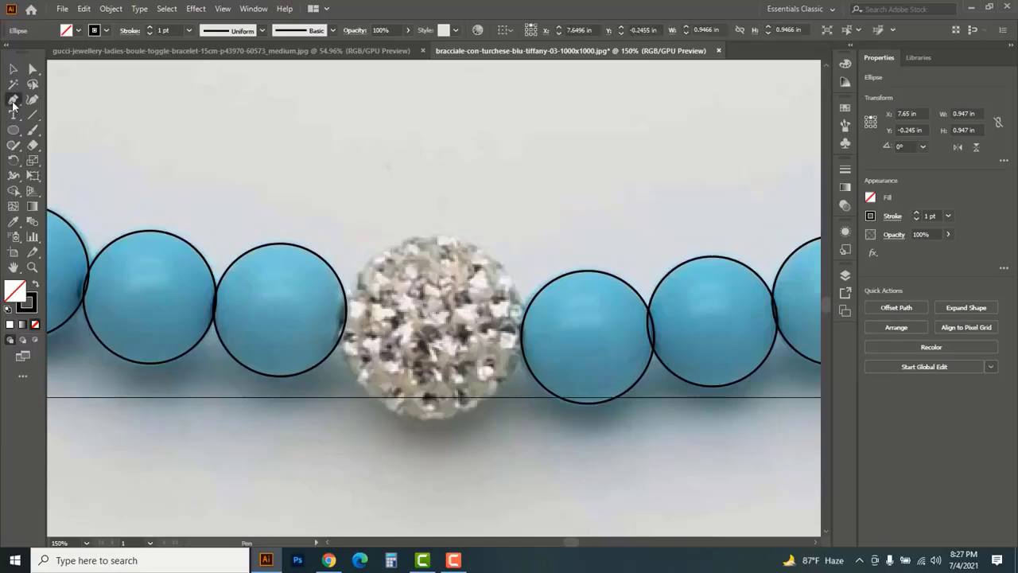
left_click(72, 103)
left_click_drag(339, 314, 372, 267)
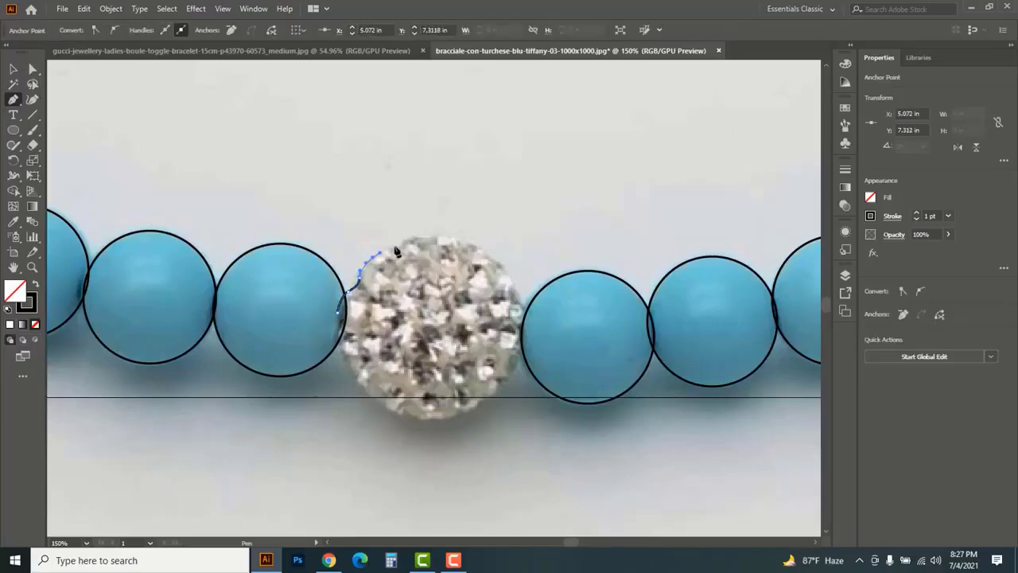
left_click_drag(451, 238, 485, 252)
left_click(498, 261)
left_click(516, 280)
left_click(527, 311)
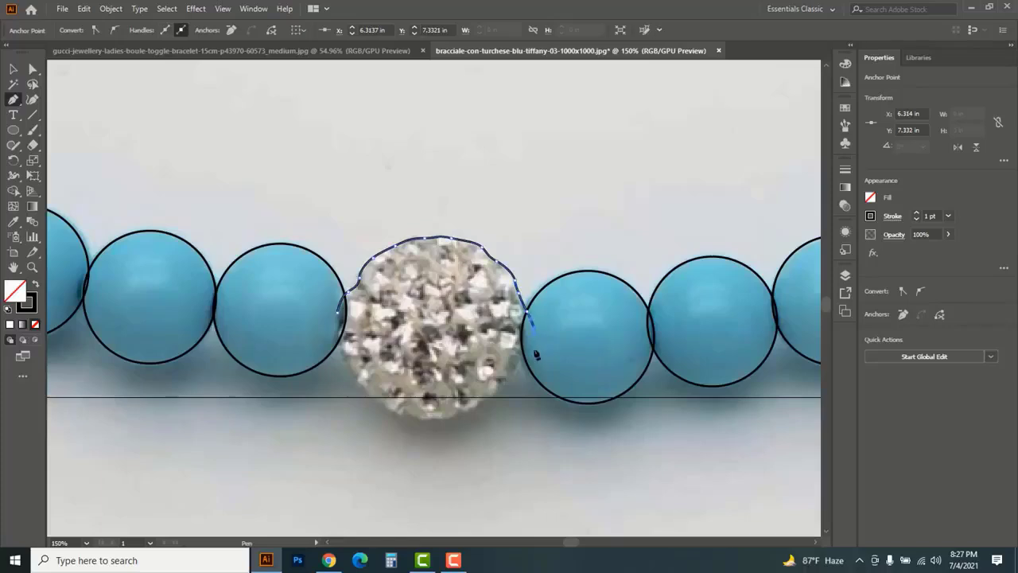
Continue the pen path around the crystal ball's lower edge and close it at the starting point
left_click_drag(534, 350, 510, 376)
left_click(495, 397)
left_click(478, 404)
left_click(460, 412)
left_click(447, 419)
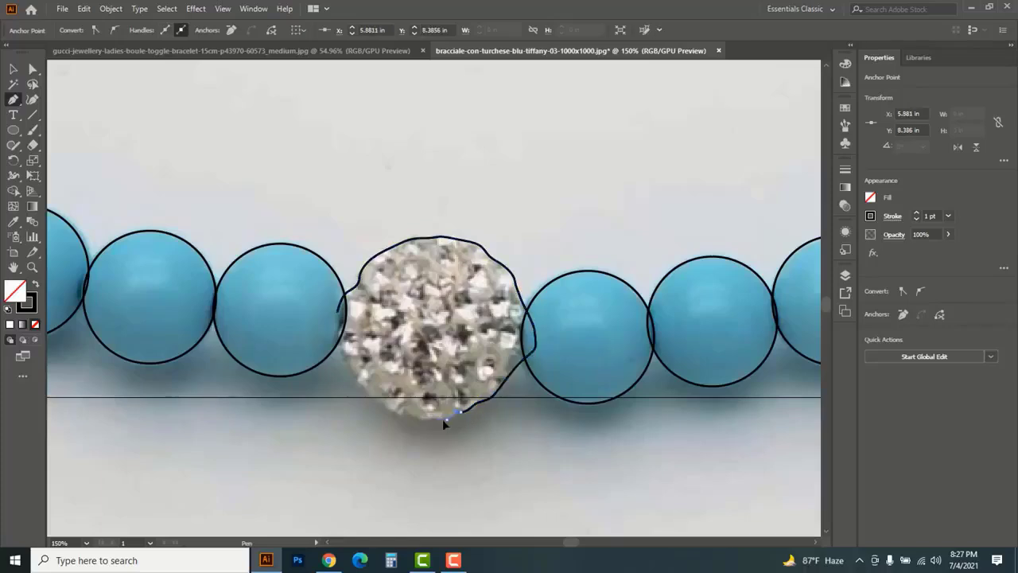
left_click(381, 401)
left_click(361, 386)
left_click(354, 375)
left_click(341, 343)
left_click(337, 330)
left_click(338, 311)
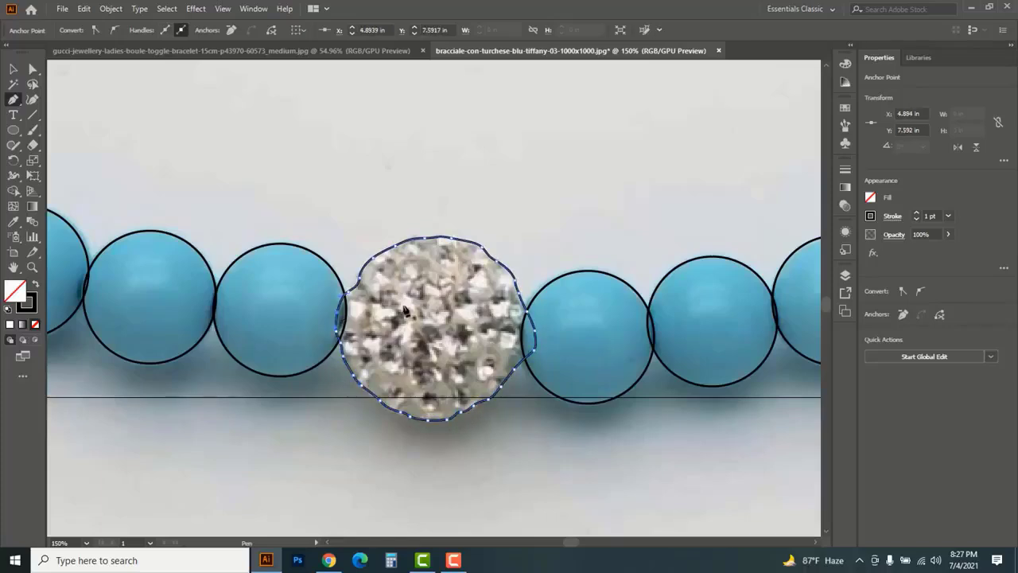
Start the clasp's outer pen outline inside the left end bead and trace over the metal bead, small link and ring
left_click(448, 213, "ctrl+alt")
left_click(448, 212, "ctrl+alt")
left_click(448, 212, "ctrl+alt")
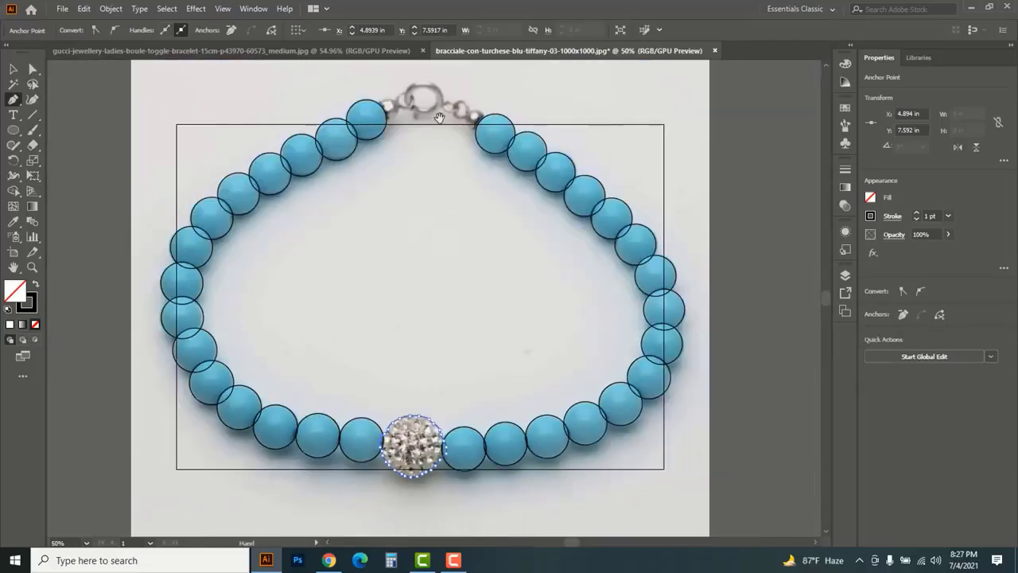
left_click_drag(437, 149, 456, 283)
left_click(446, 262, "ctrl")
left_click(433, 350, "ctrl")
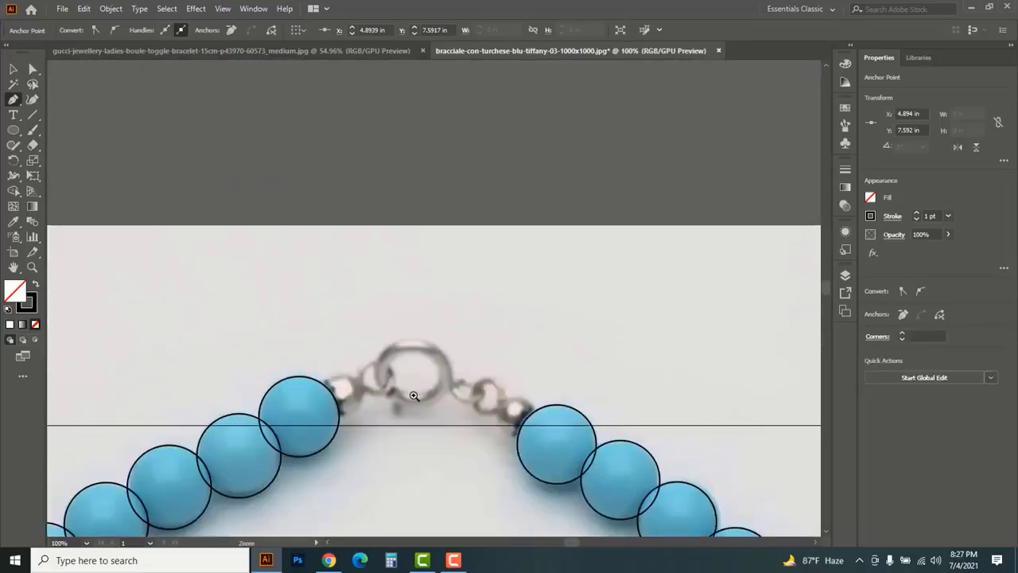
left_click(415, 394, "ctrl")
left_click(442, 289, "ctrl")
left_click(195, 296)
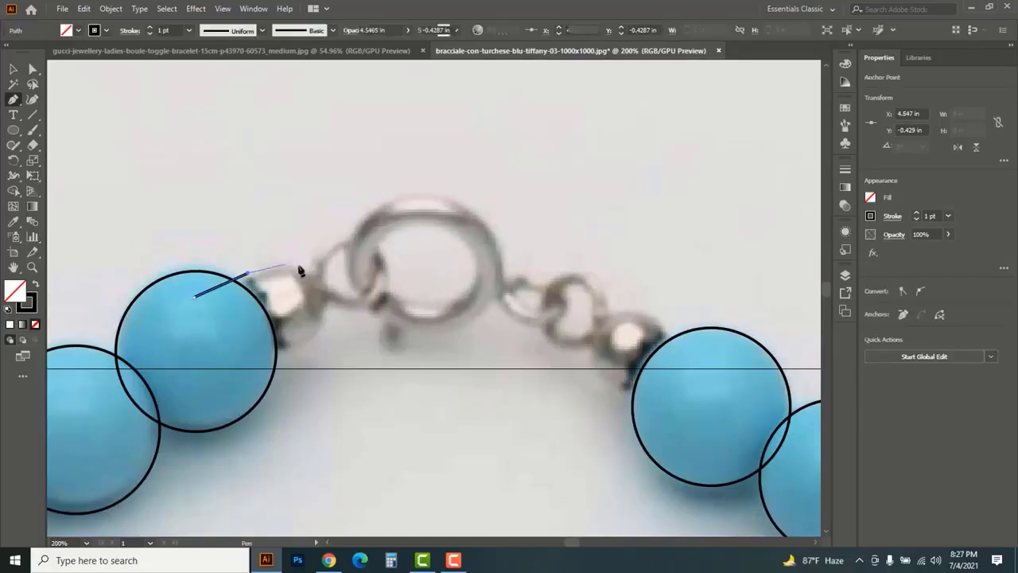
left_click_drag(312, 261, 329, 272)
left_click(311, 260)
left_click_drag(349, 236, 369, 240)
left_click(348, 237)
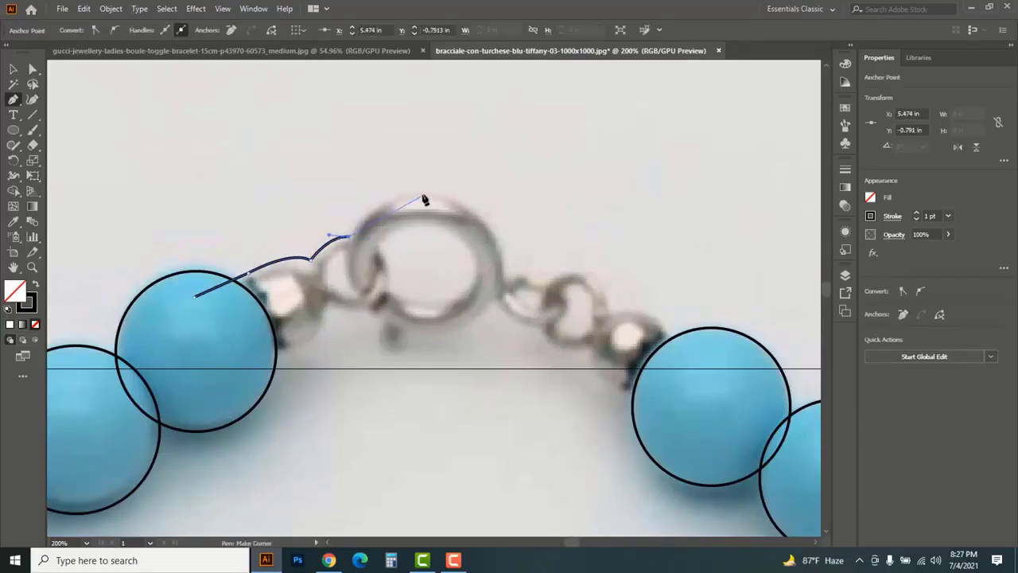
left_click_drag(423, 194, 476, 198)
left_click_drag(506, 283, 513, 346)
left_click(506, 282)
Extend the clasp outline over the two right links, around the right metal bead and back beneath the links
left_click_drag(547, 277, 615, 293)
left_click(548, 277)
left_click(609, 316)
left_click_drag(657, 318, 673, 333)
left_click(665, 370)
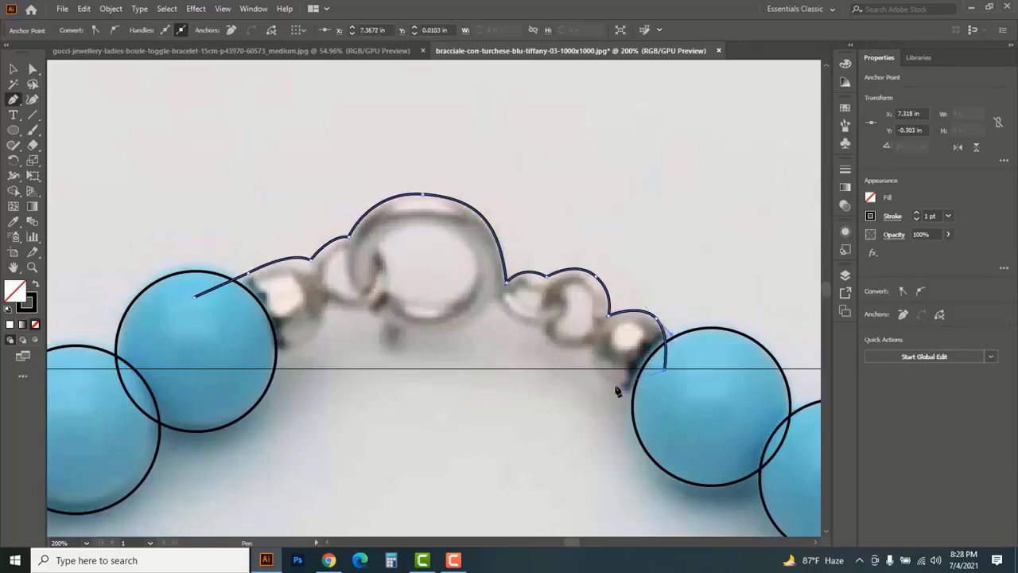
left_click_drag(616, 386, 584, 372)
left_click(587, 349)
left_click(542, 325)
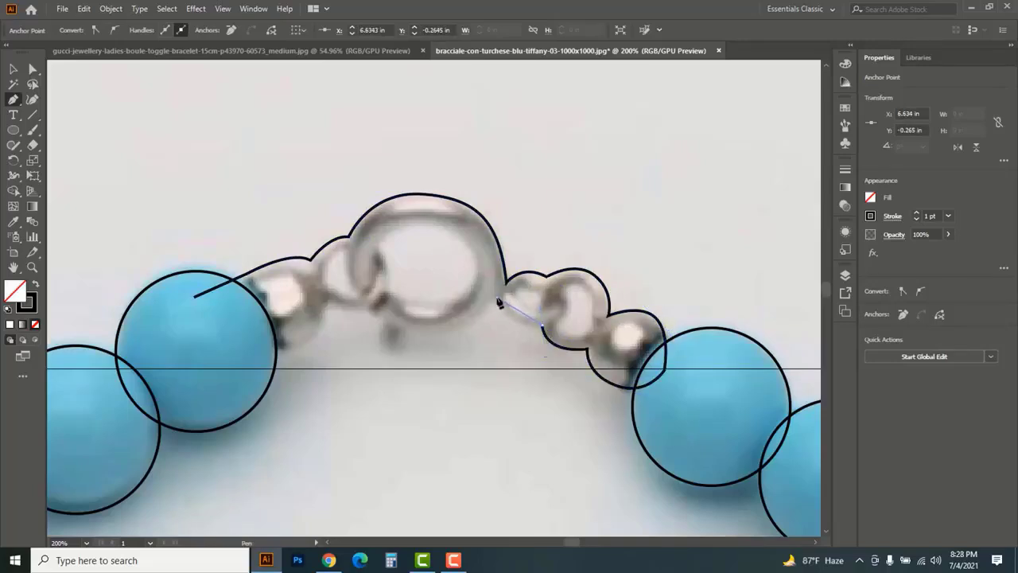
Trace the underside of the ring, its small lever, the left link and metal bead, and close the clasp outline
left_click_drag(497, 296, 506, 330)
left_click_drag(404, 333, 401, 360)
left_click(407, 354)
left_click_drag(386, 322, 309, 285)
left_click(386, 322)
left_click(364, 305)
left_click(327, 300)
left_click_drag(265, 352, 196, 351)
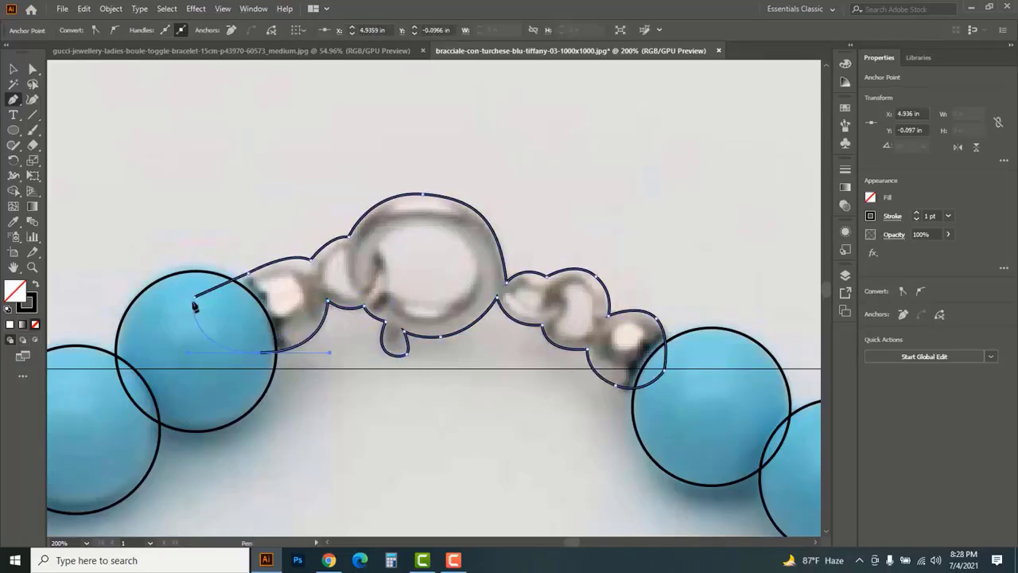
left_click(195, 296)
Trace closed paths around the bright area of the left metal bead and the opening of the left link
left_click(258, 285)
left_click_drag(293, 277, 271, 311)
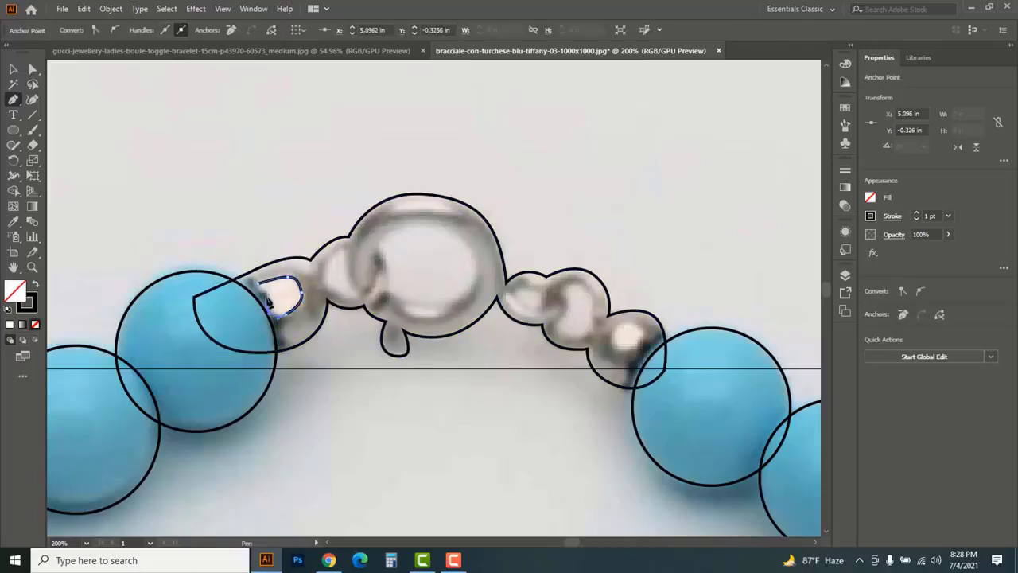
left_click(268, 300)
left_click(259, 284)
left_click(346, 253)
left_click_drag(358, 296, 322, 254)
left_click(358, 295)
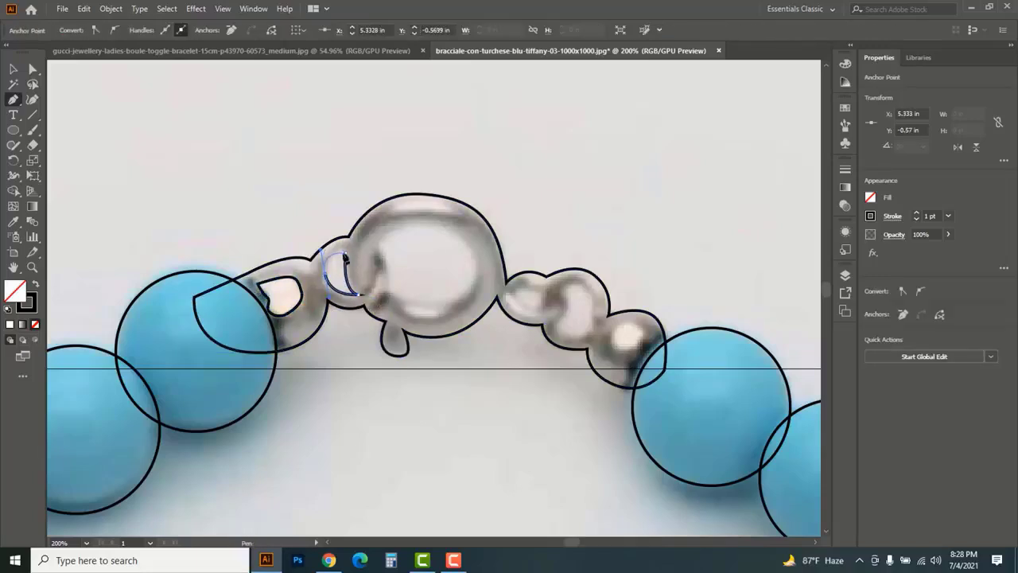
left_click(346, 253)
Trace the inner opening of the clasp's large ring as a closed path
left_click(375, 247)
left_click_drag(423, 226, 454, 227)
left_click_drag(478, 270, 420, 319)
left_click_drag(396, 303, 389, 295)
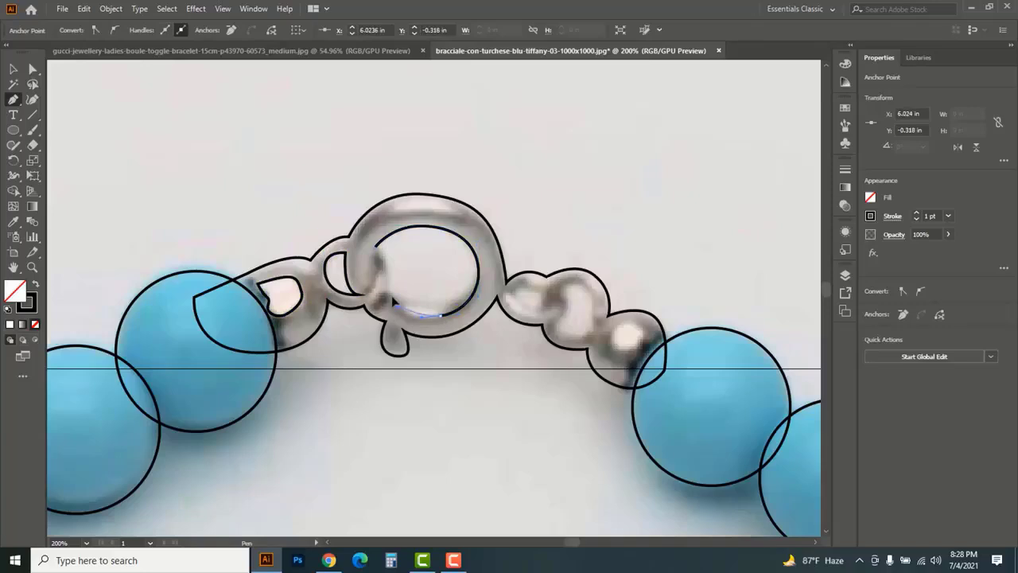
left_click(389, 283)
left_click_drag(376, 247, 359, 242)
Trace closed paths around the two right links' openings and the bright area of the right metal bead
left_click_drag(510, 326, 377, 279)
left_click(379, 248)
mouse_move(404, 249)
left_mouse_down()
mouse_move(409, 255)
mouse_move(389, 255)
mouse_move(450, 239)
mouse_move(460, 273)
left_mouse_up()
left_click(378, 248)
left_click(431, 254)
left_click_drag(456, 284, 421, 288)
left_click_drag(429, 272, 433, 270)
left_click(435, 264)
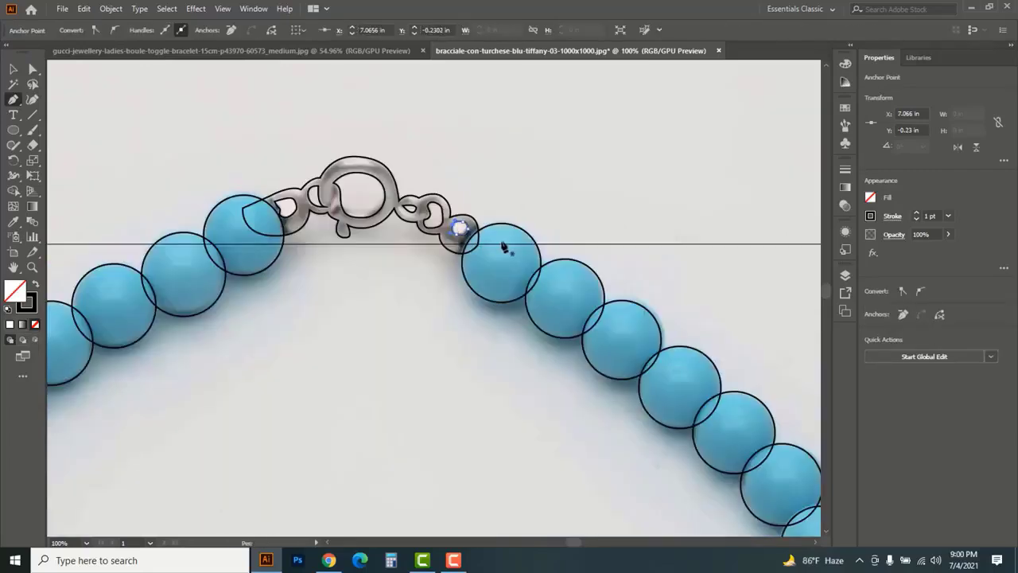
left_click(450, 193, "ctrl+alt")
left_click(478, 293, "ctrl+alt")
left_click(475, 305, "ctrl+alt")
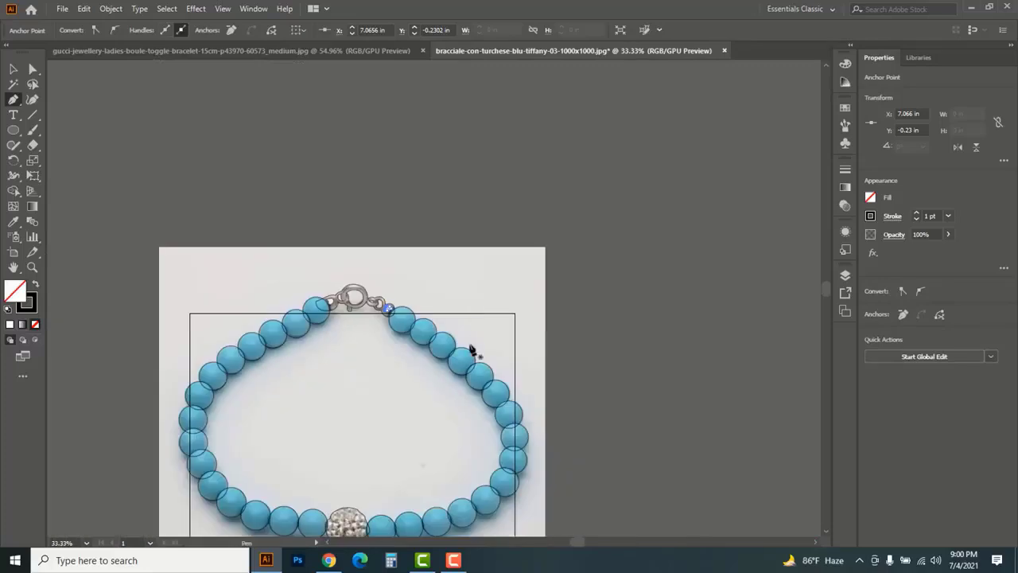
left_click_drag(475, 348, 516, 286)
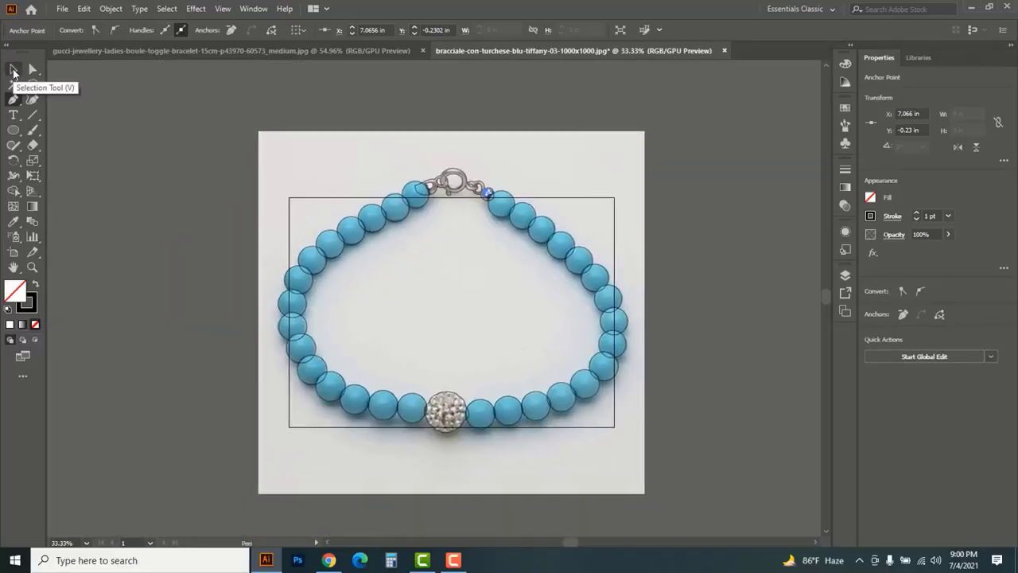
Select all the traced bead, crystal ball and clasp paths and bring up the Pathfinder operations beside the clasp
left_click(13, 72)
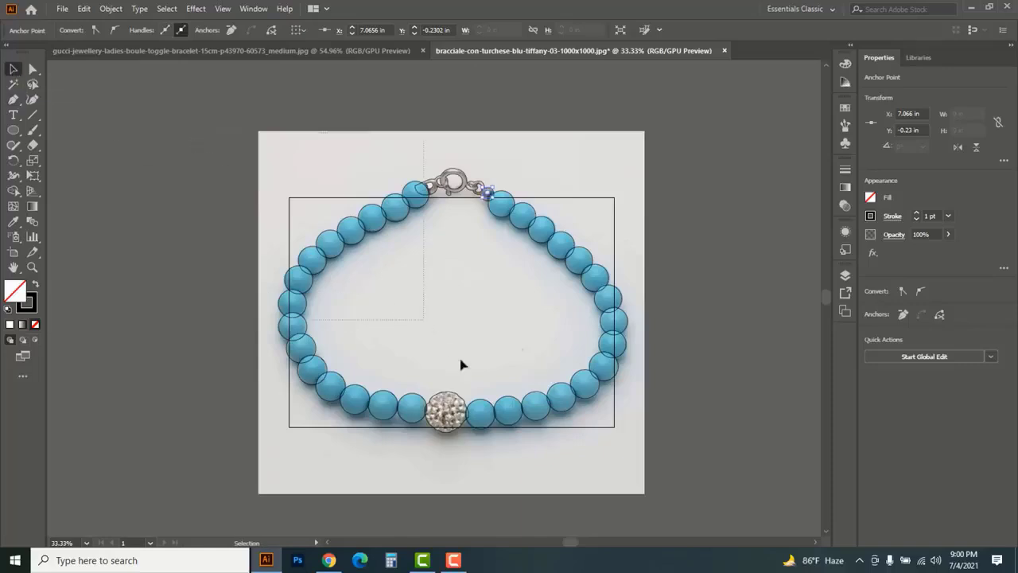
left_click_drag(678, 475, 488, 275)
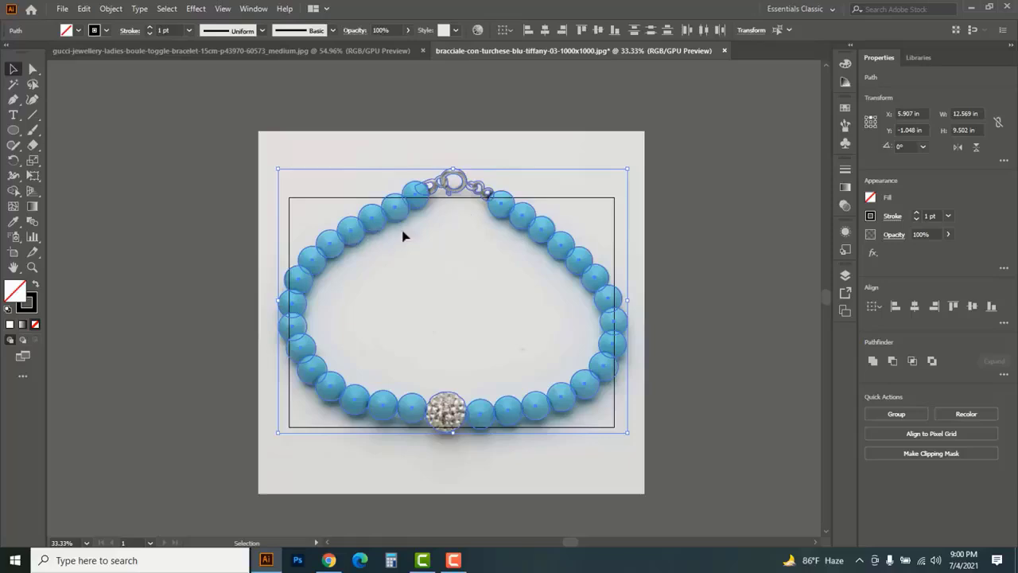
key("ctrl+space")
left_click(471, 180)
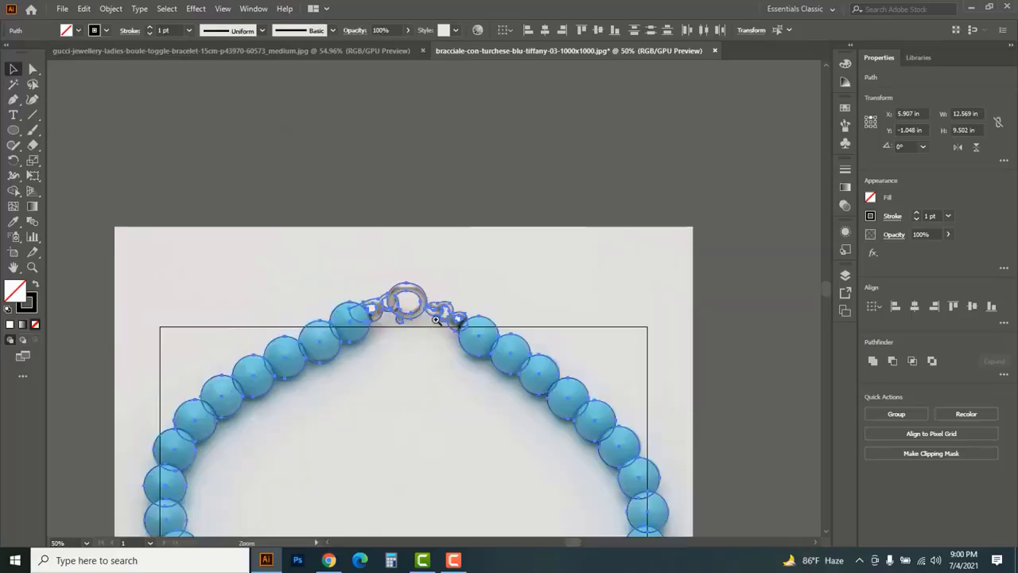
left_click(436, 314)
left_click(370, 279)
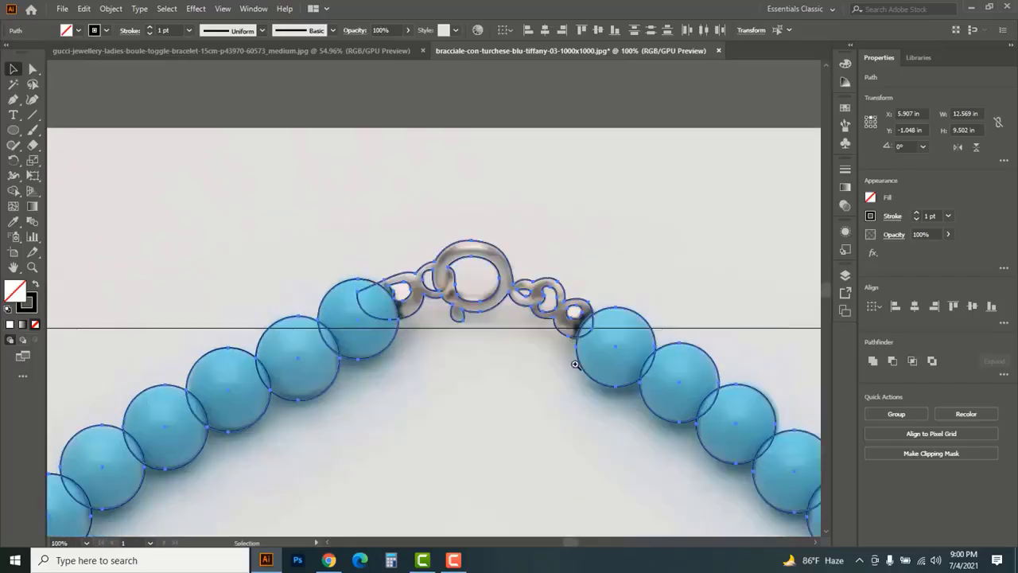
left_click(524, 374)
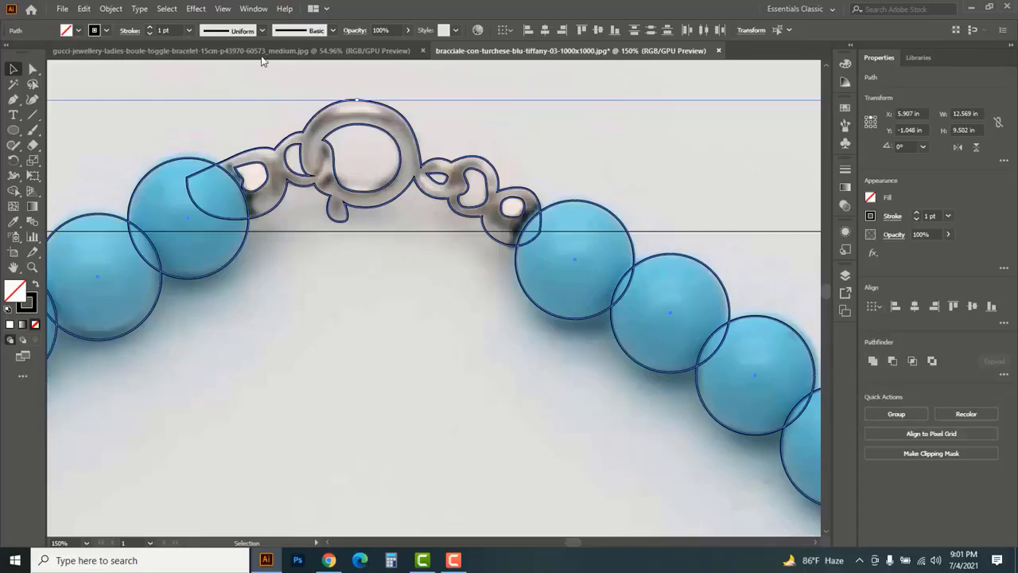
left_click(254, 9)
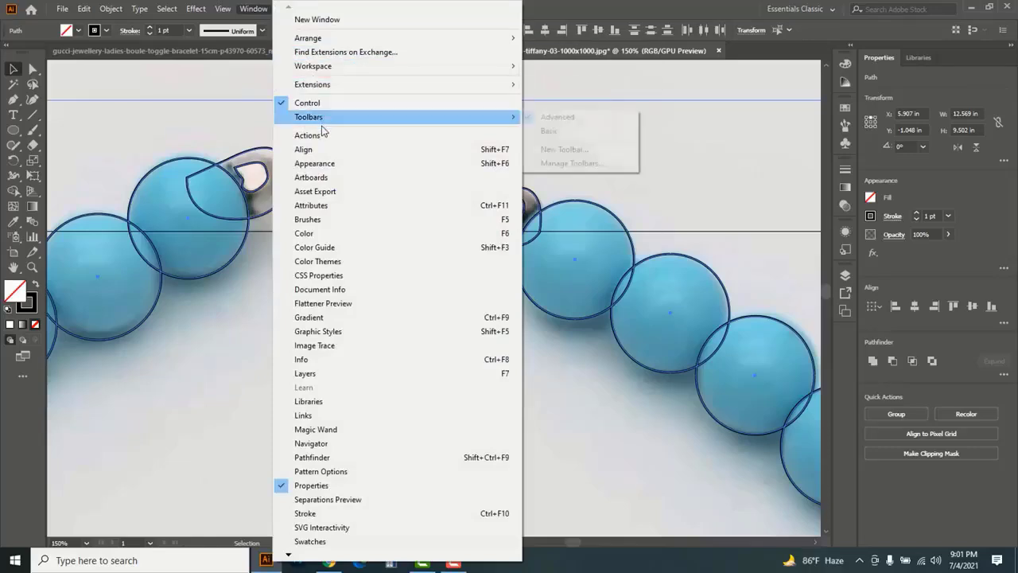
left_click(304, 150)
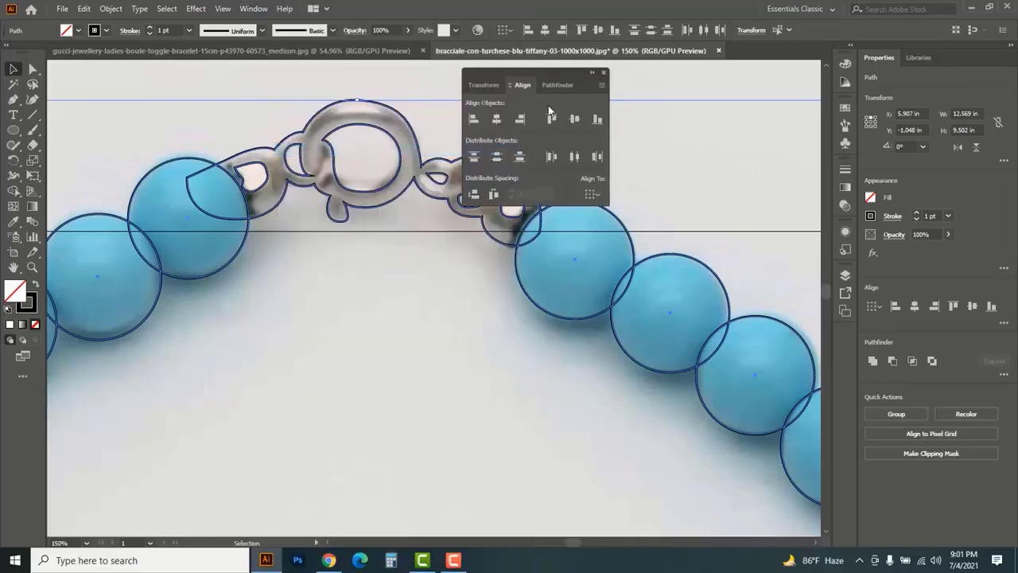
left_click(557, 84)
left_click_drag(523, 73, 683, 111)
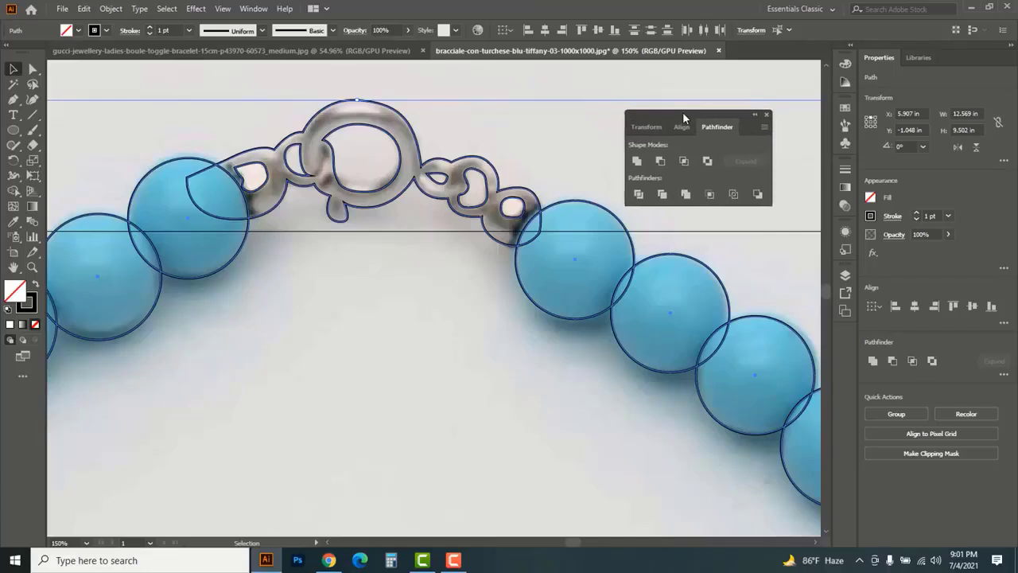
Exclude the six inner openings of the clasp, links and metal beads from the selection and unite the remaining bracelet outlines
left_click(636, 162)
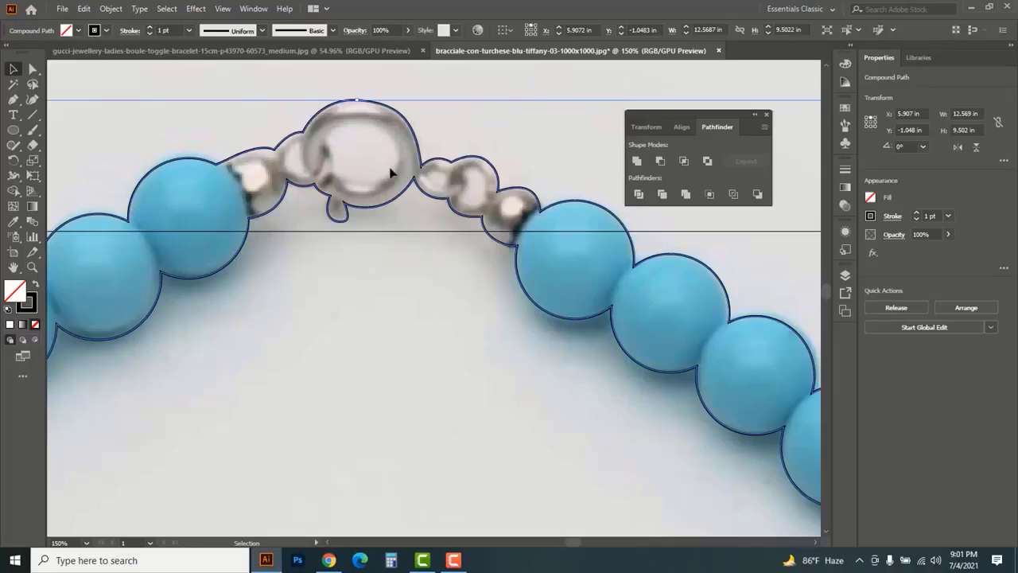
key("ctrl+alt+shift+8")
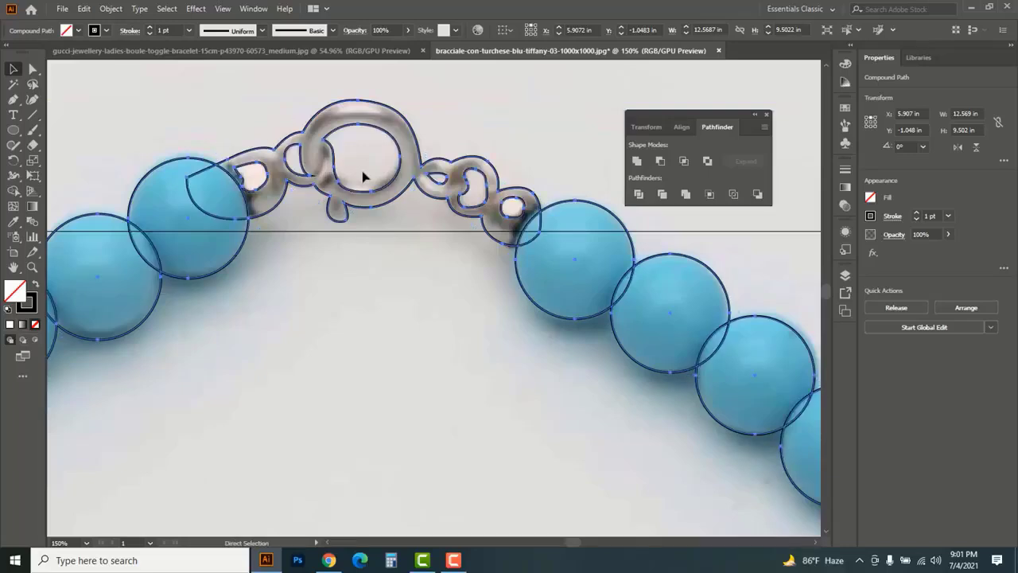
left_click(265, 184, "shift")
left_click(302, 177, "shift")
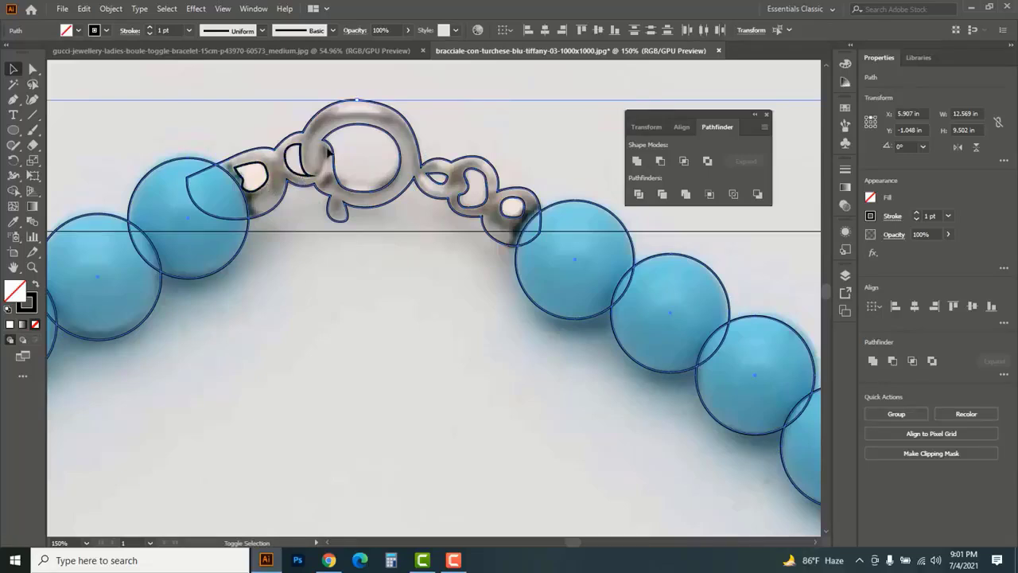
left_click(330, 141, "shift")
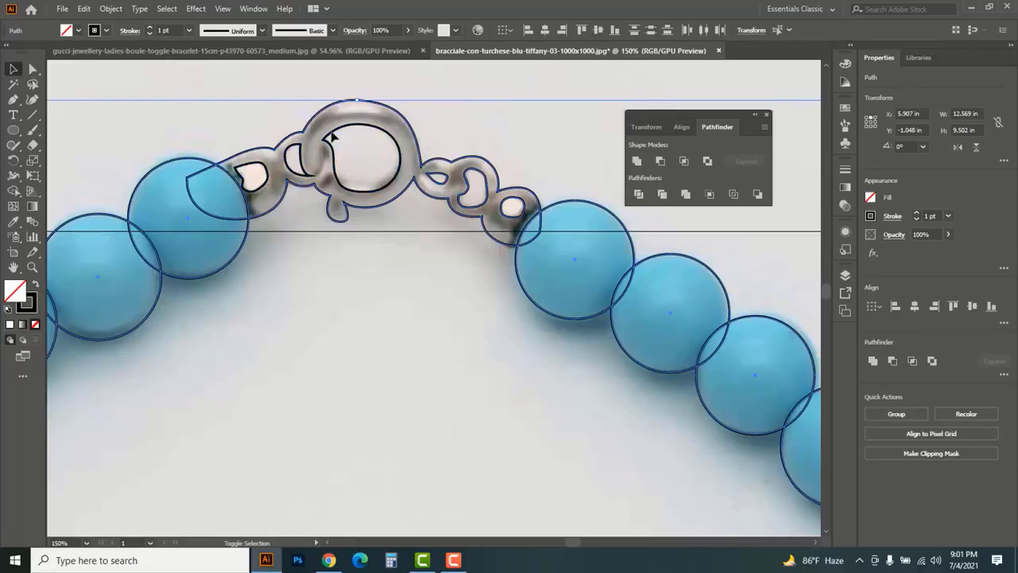
left_click(440, 177, "shift")
left_click(467, 170, "shift")
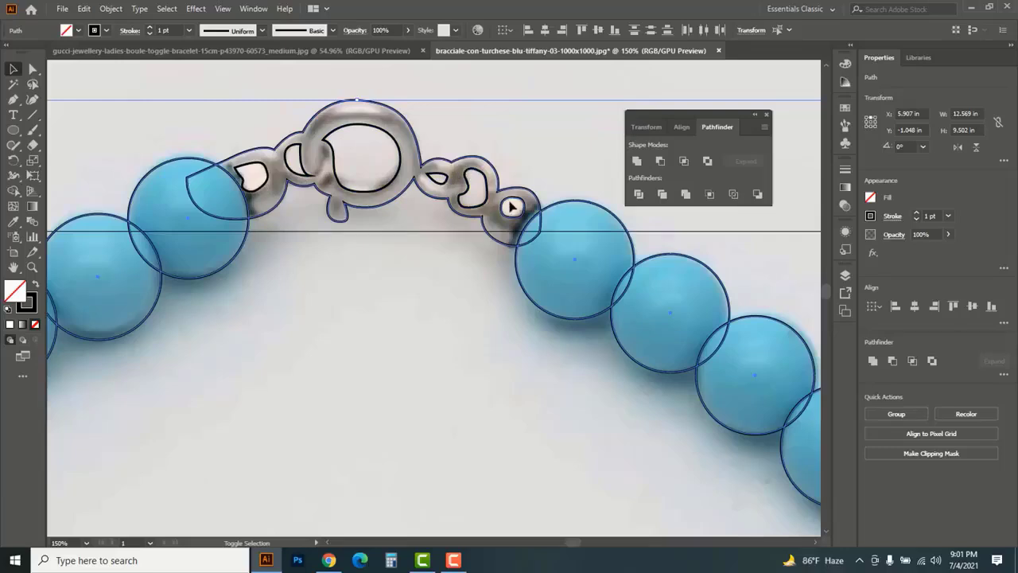
left_click(508, 205, "shift")
left_click(638, 162)
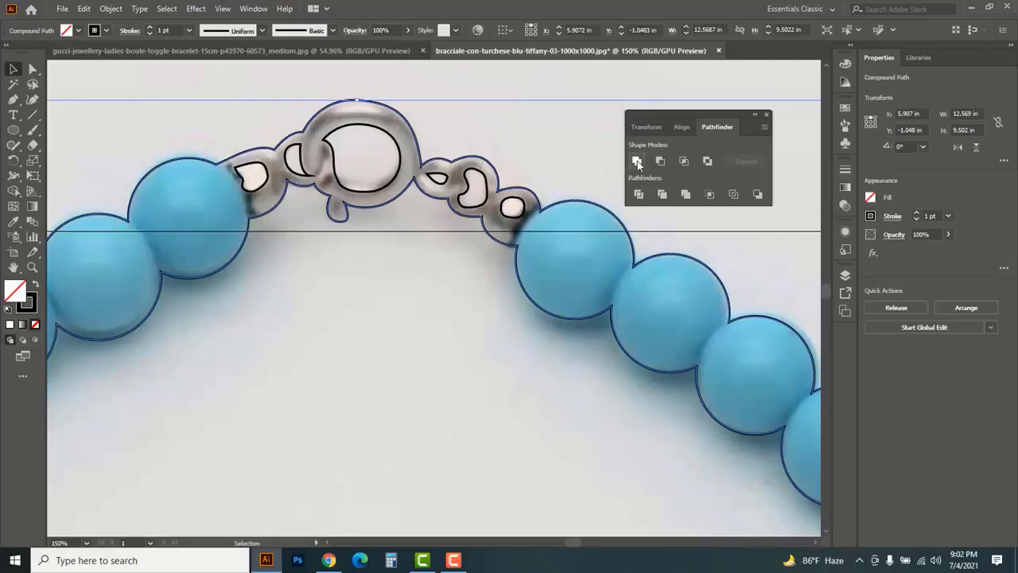
Select the united bracelet outline together with the clasp's inner openings and group them
key("ctrl+space")
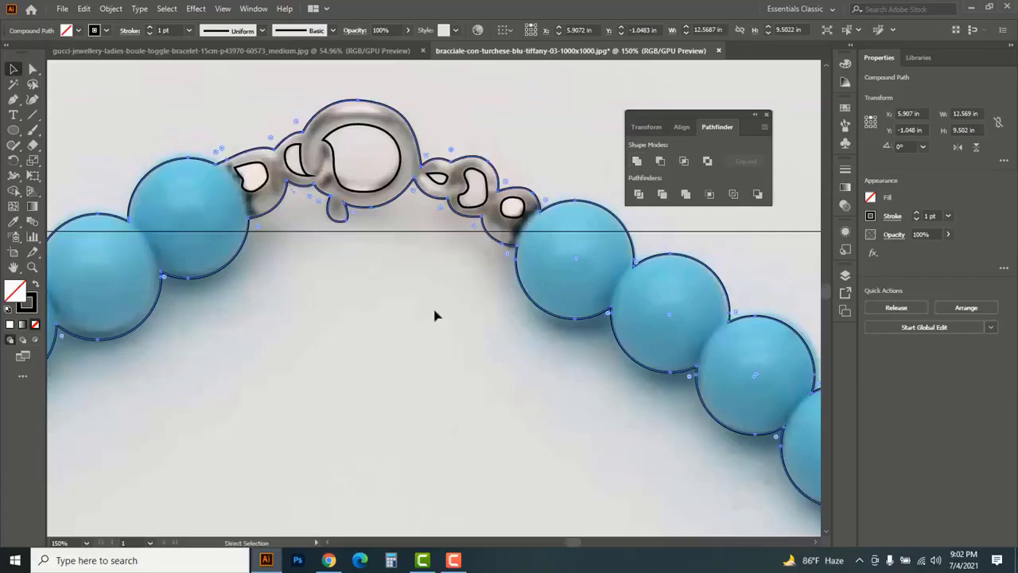
left_click(446, 328, "ctrl+alt")
left_click(454, 347, "ctrl+alt")
left_click(454, 348, "ctrl+alt")
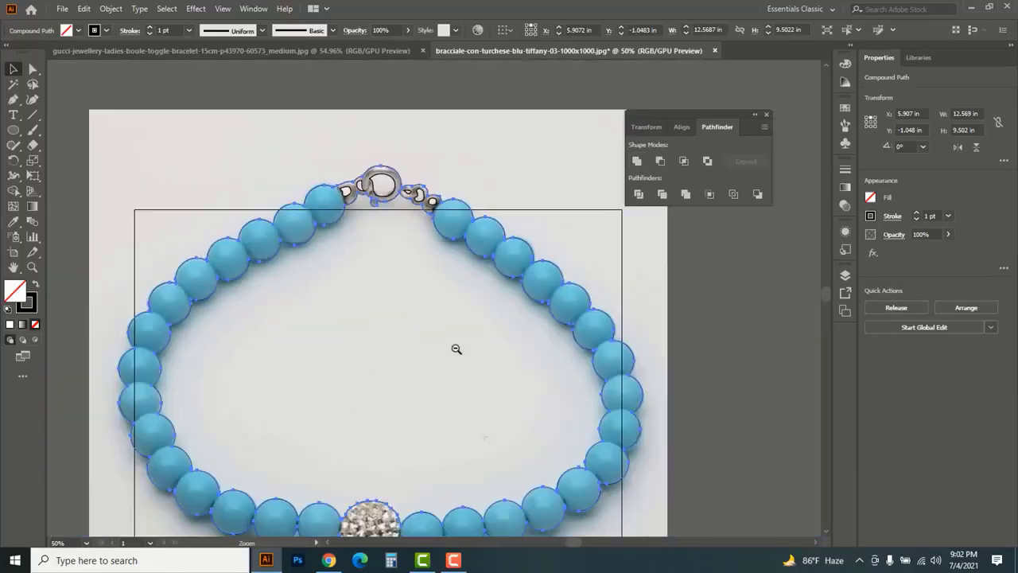
left_click(455, 348, "ctrl+alt")
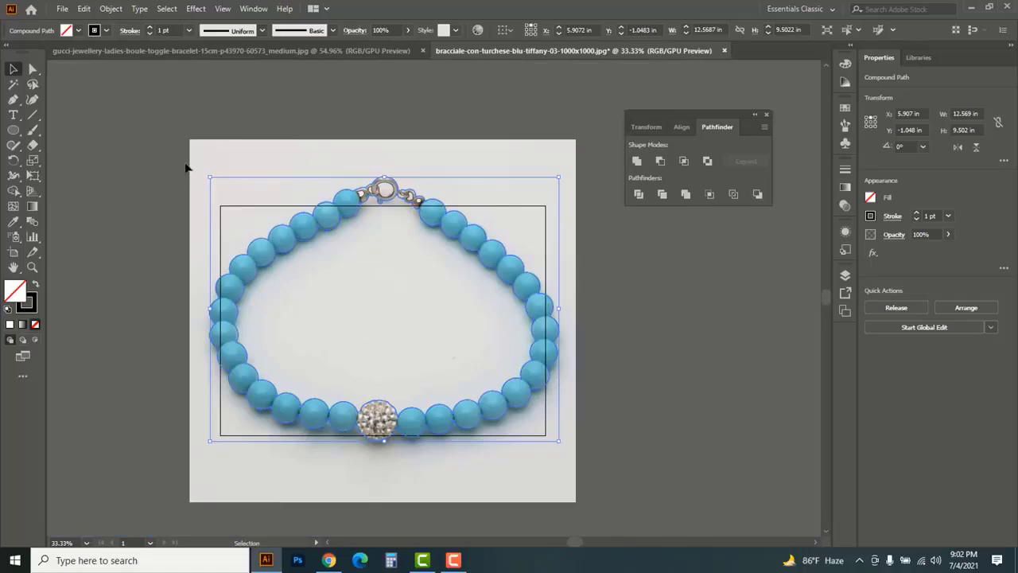
left_click(625, 475)
key("ctrl+a")
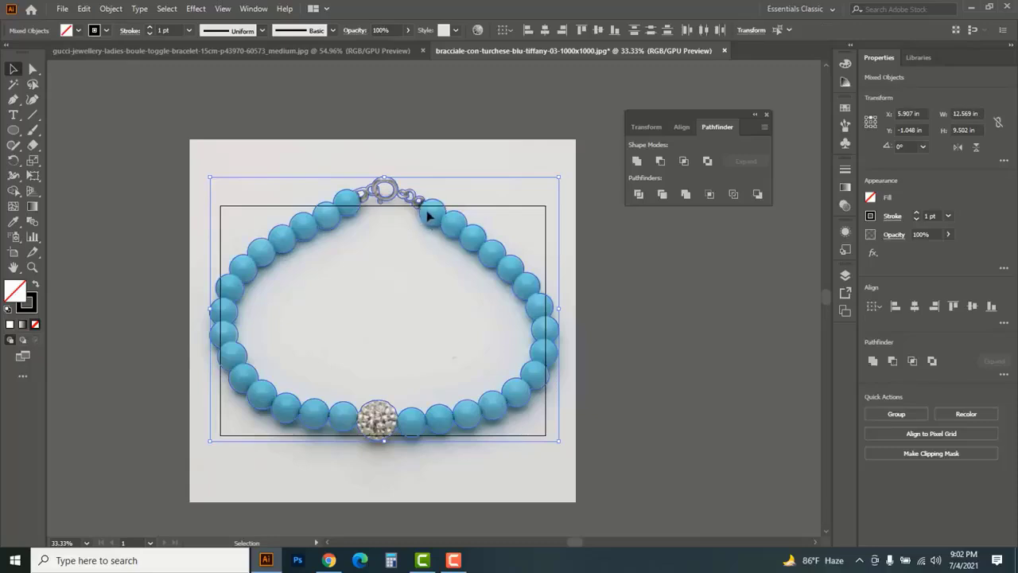
right_click(420, 204)
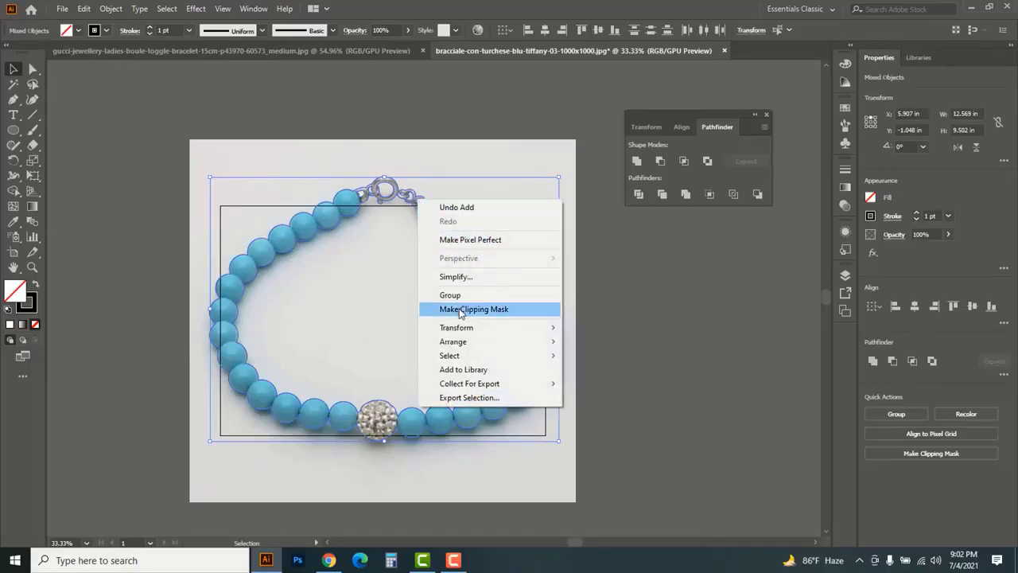
left_click(450, 296)
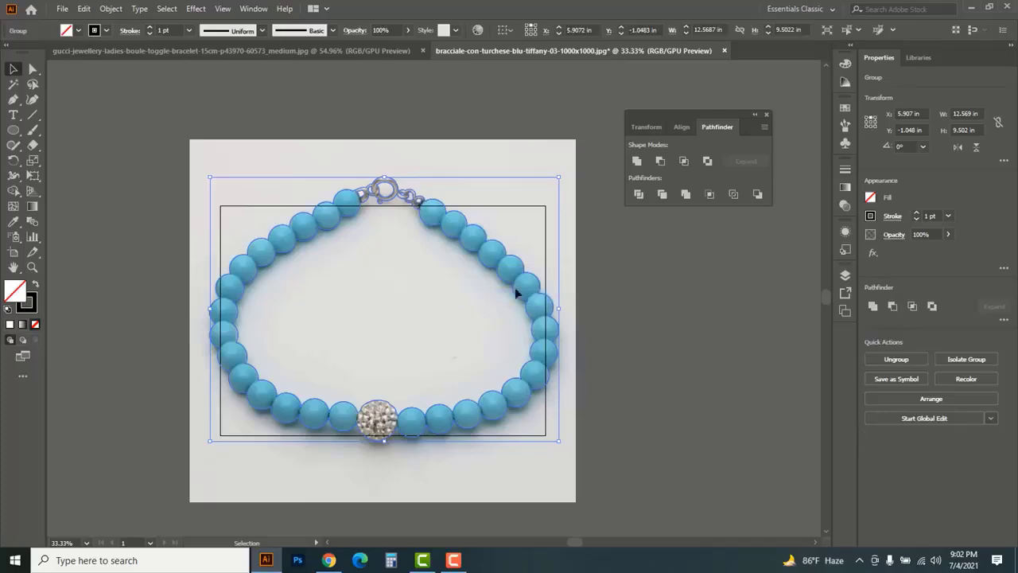
Move the grouped outline away from the photographed bracelet to inspect its clasp openings, and undo the move
left_click_drag(533, 278, 643, 340)
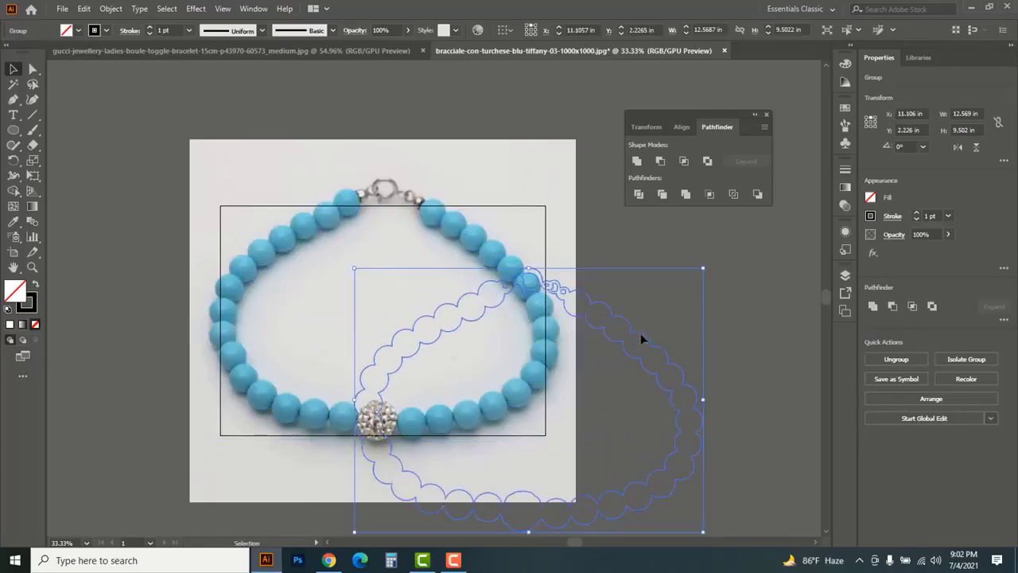
key("ctrl+space")
left_click(557, 296, "ctrl")
left_click(420, 285, "ctrl")
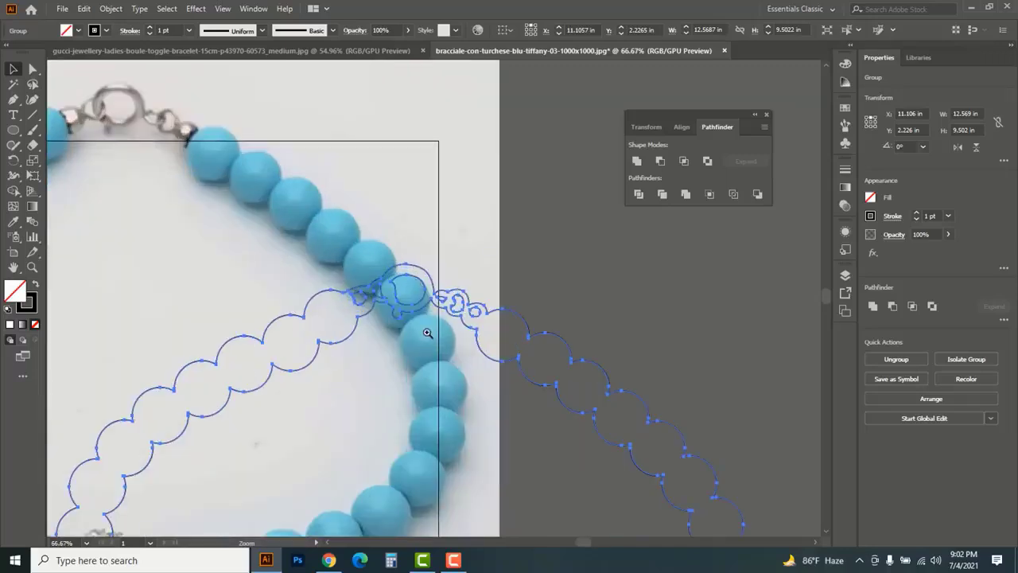
left_click(427, 318, "ctrl")
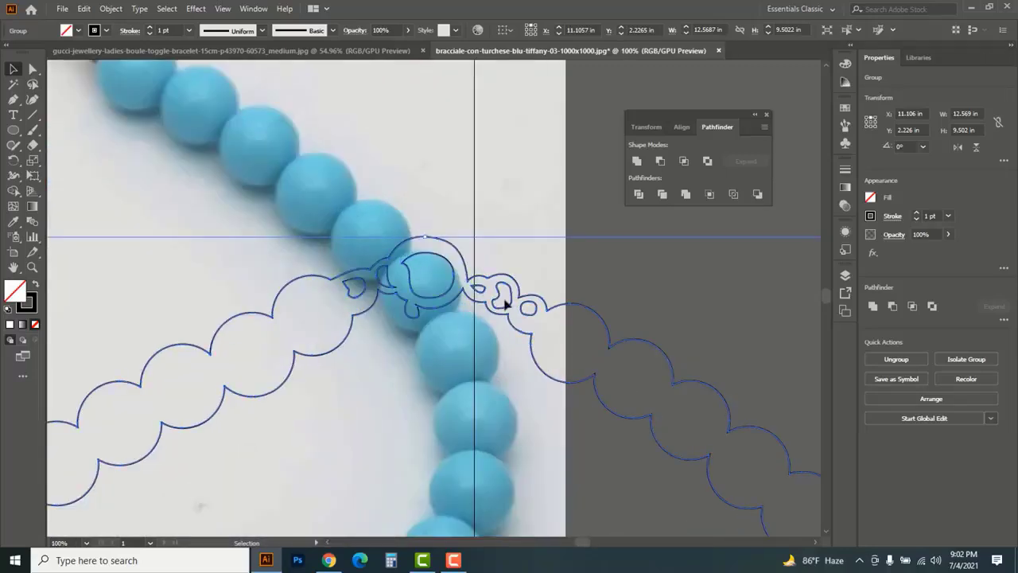
key("a")
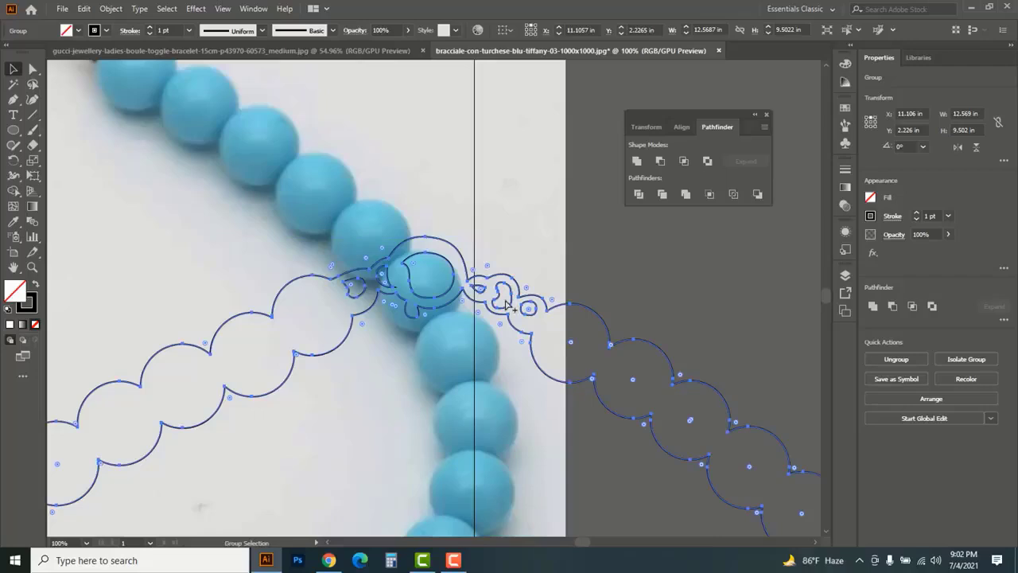
key("ctrl+space")
left_click(505, 303, "ctrl+alt")
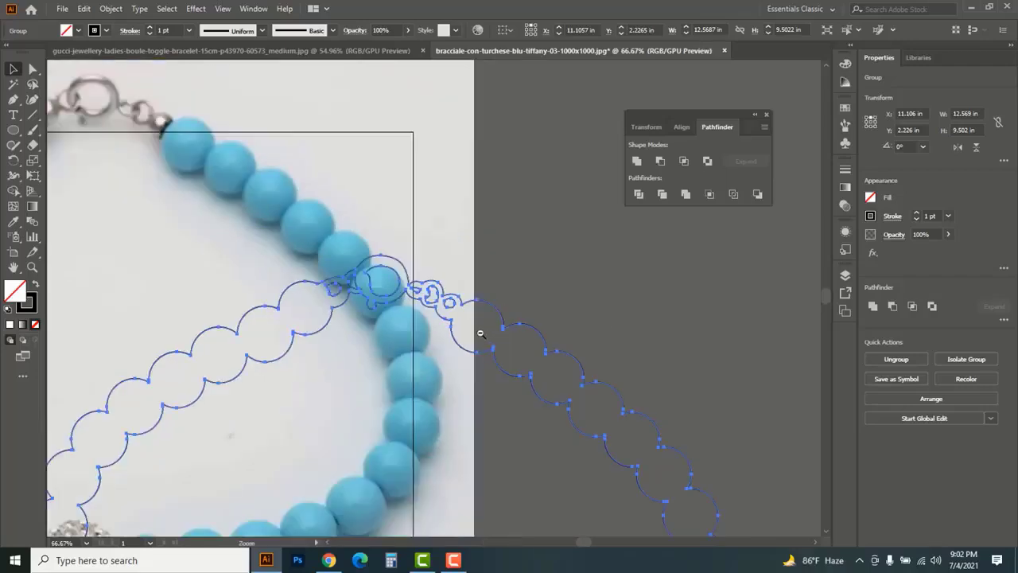
left_click(443, 305, "ctrl+alt")
left_click(443, 304, "ctrl+alt")
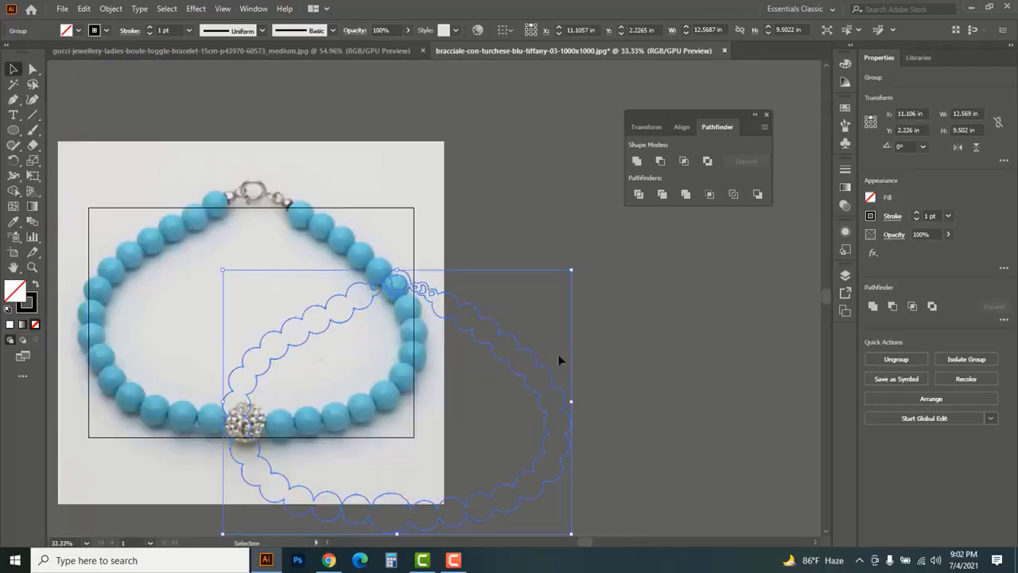
key("ctrl+z")
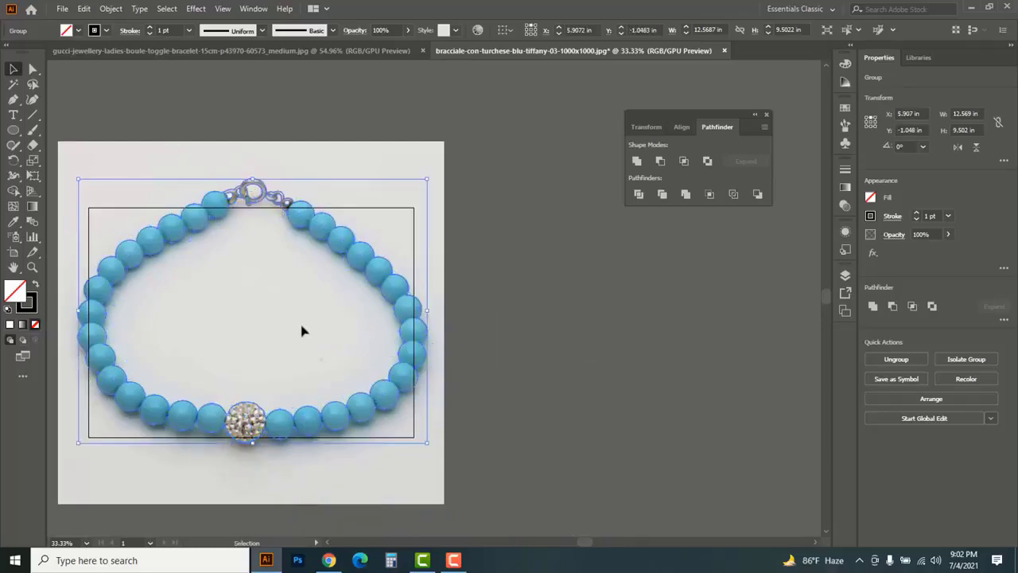
Deselect the grouped outline, unlock the bracelet photo and clear the selection
key("ctrl+space")
left_click(200, 311, "ctrl")
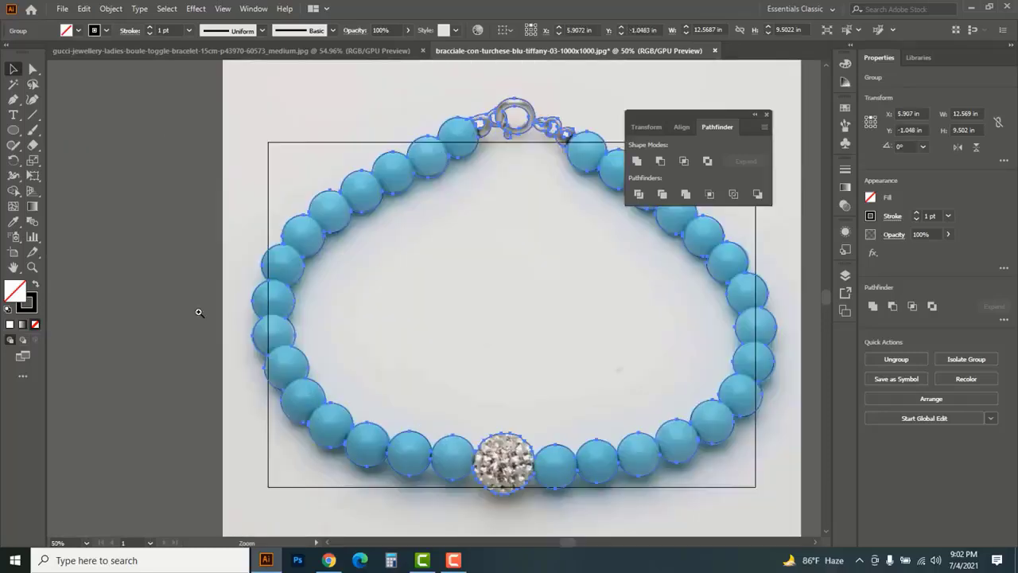
left_click_drag(469, 302, 354, 308)
key("v")
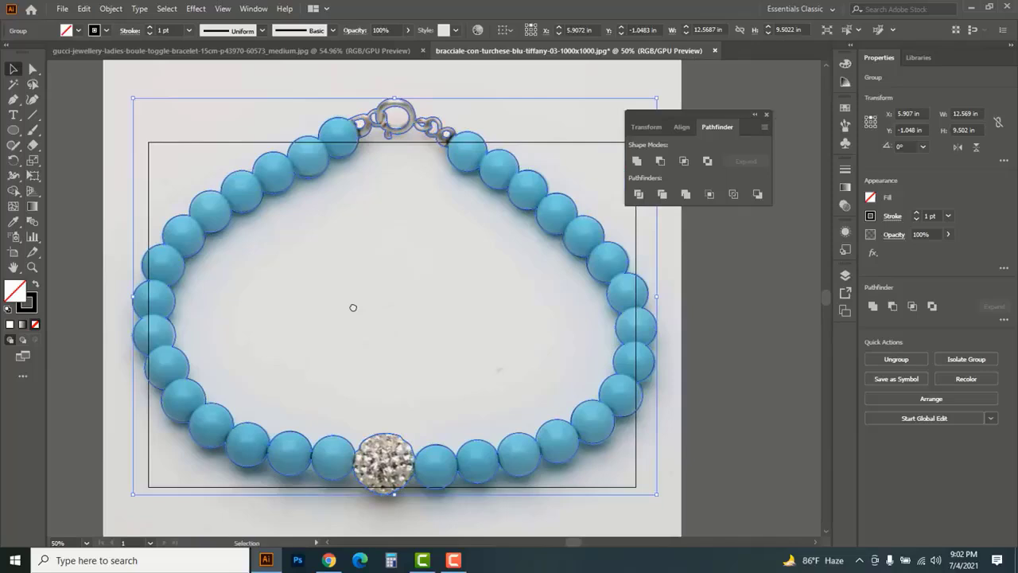
left_click(78, 162)
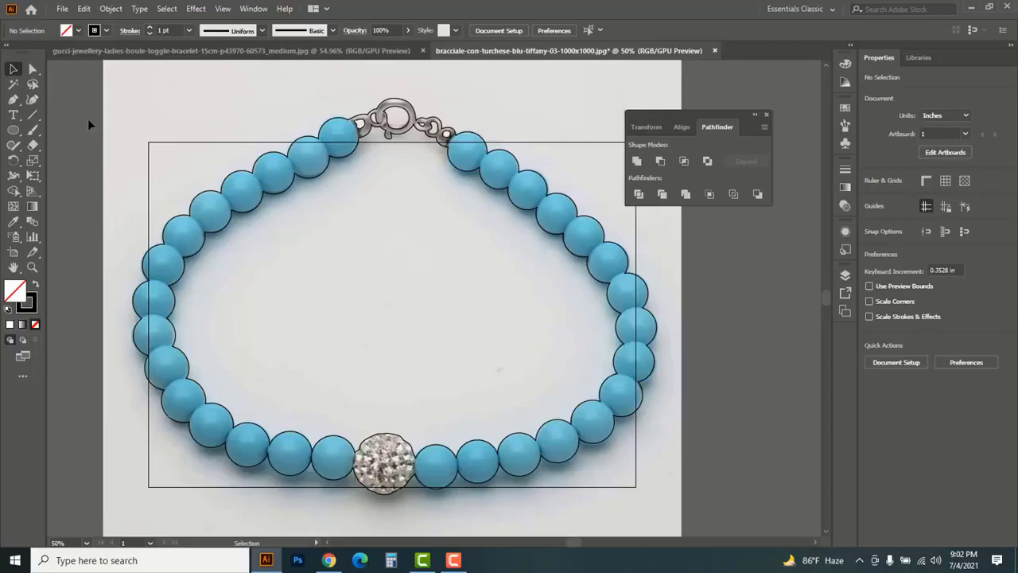
key("ctrl+alt")
left_click(113, 120)
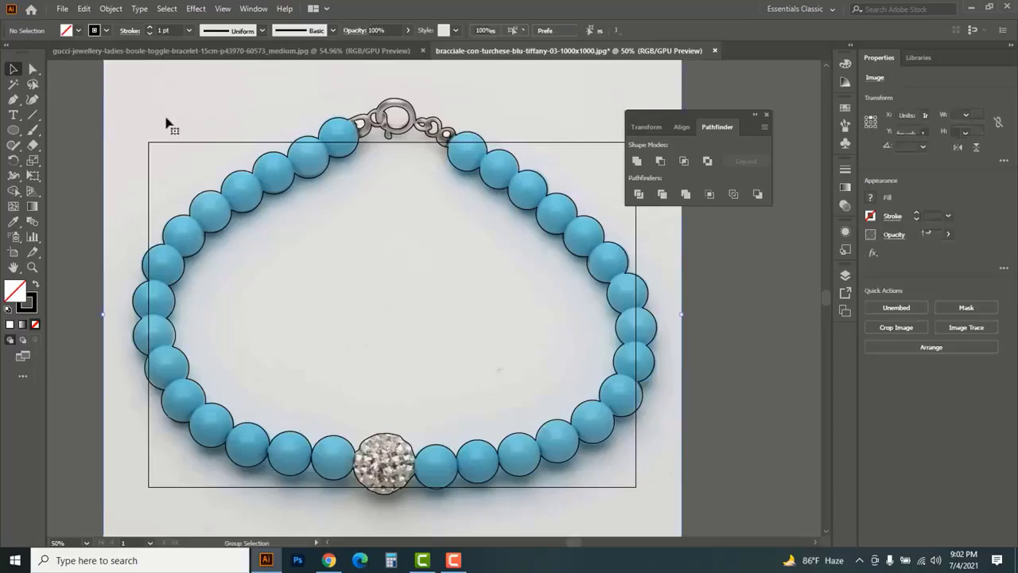
left_click(127, 107)
left_click(74, 118)
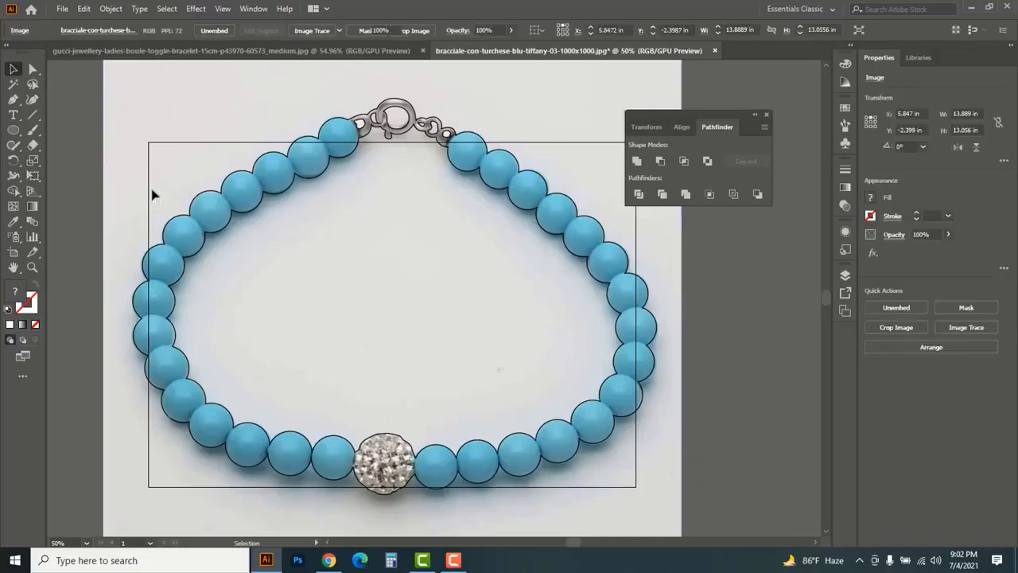
Select the grouped bracelet outline and bring it to the front of the photo
left_click(220, 199)
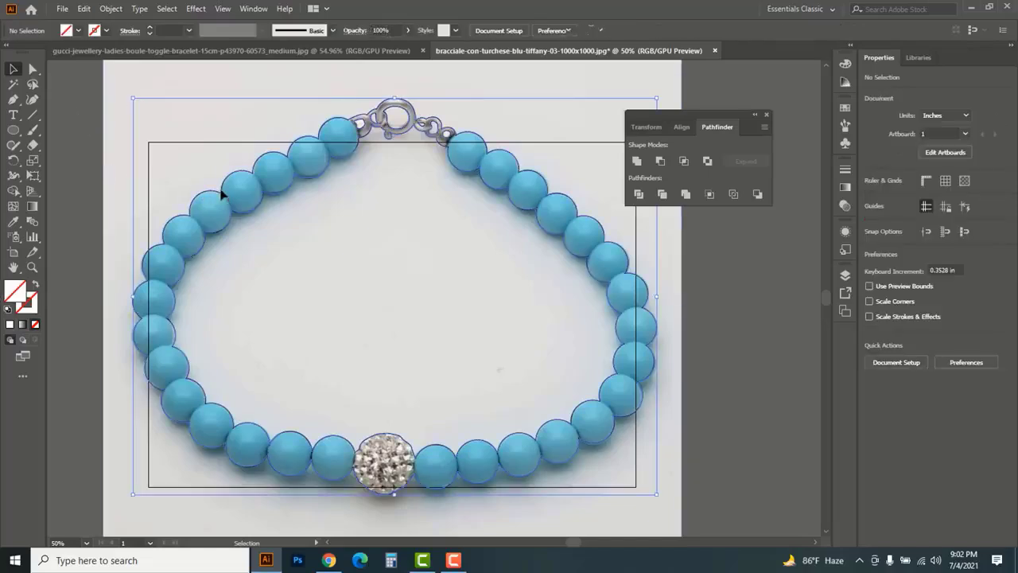
right_click(181, 175)
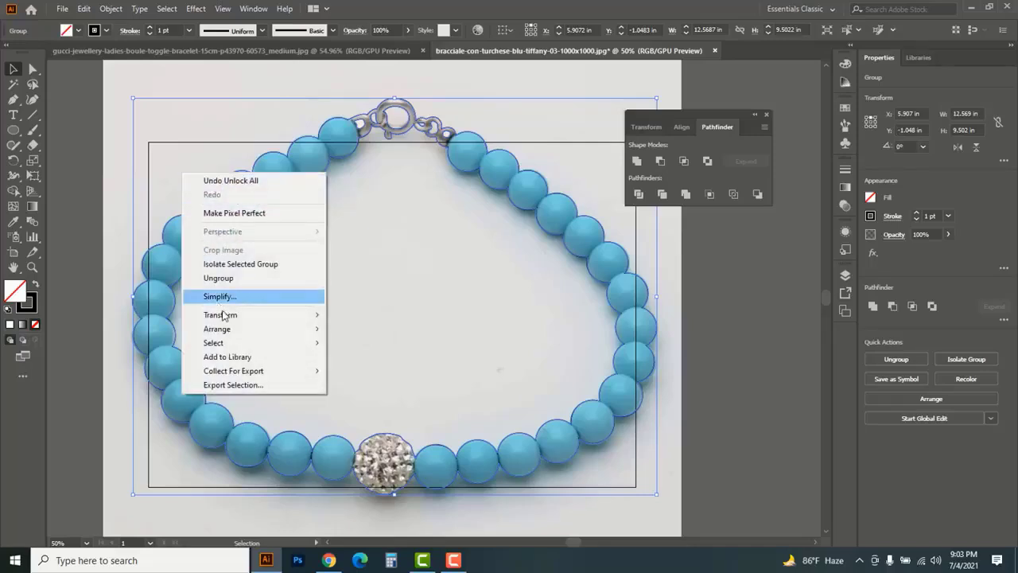
mouse_move(227, 331)
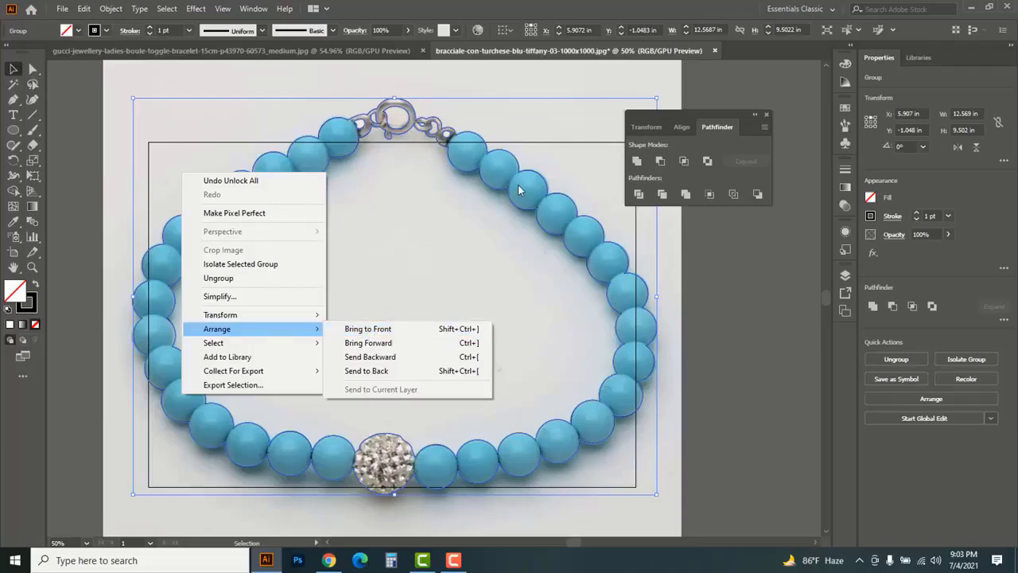
left_click(368, 330)
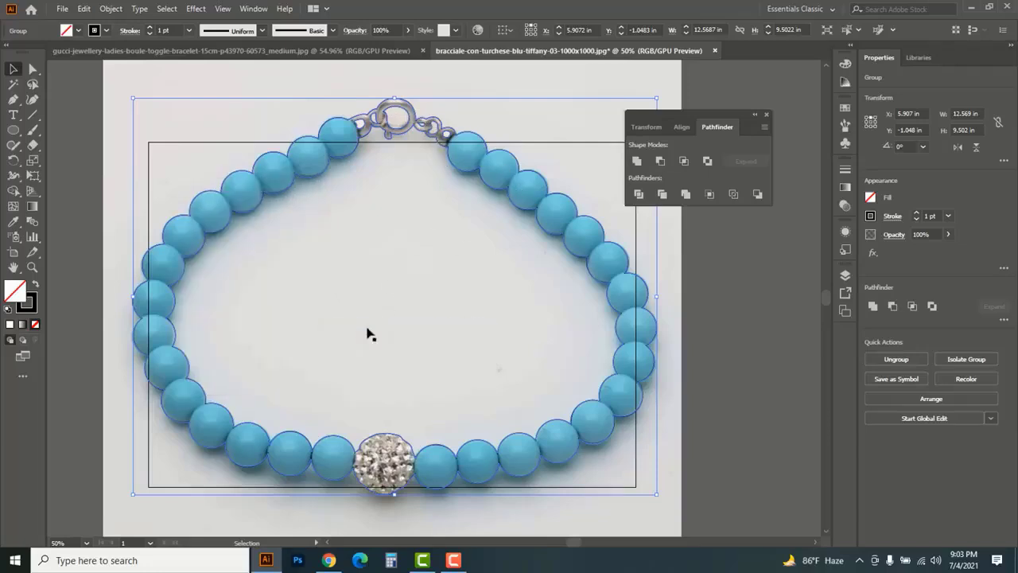
Add the bracelet photo to the outline selection, try to make a clipping mask, and undo it
left_click(110, 129, "shift")
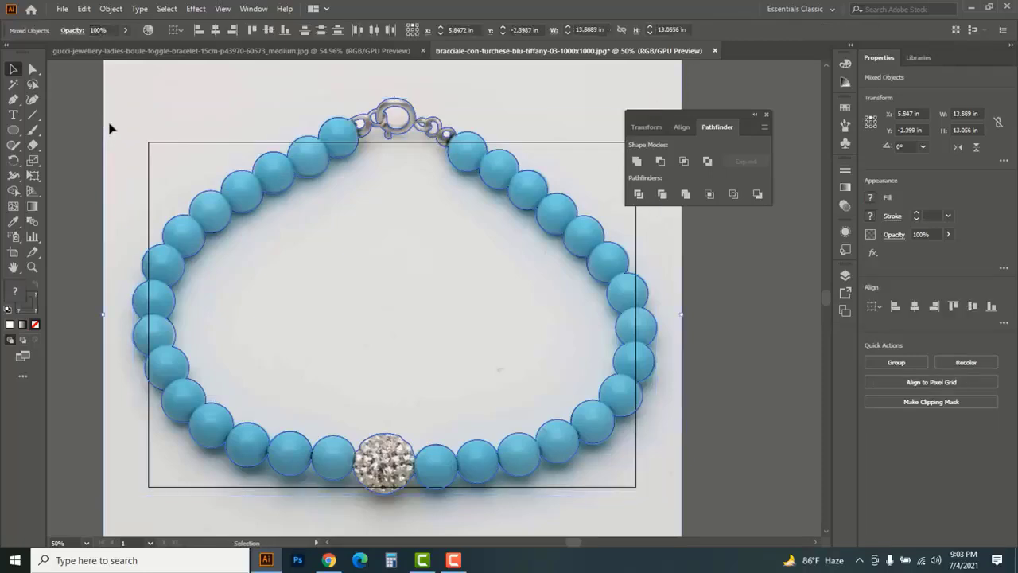
right_click(110, 129)
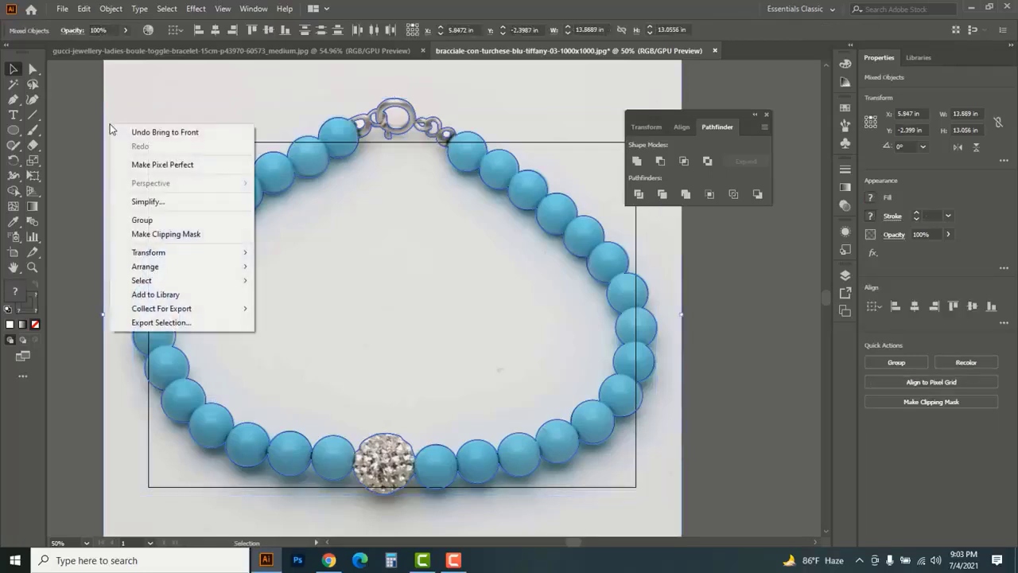
left_click(163, 236)
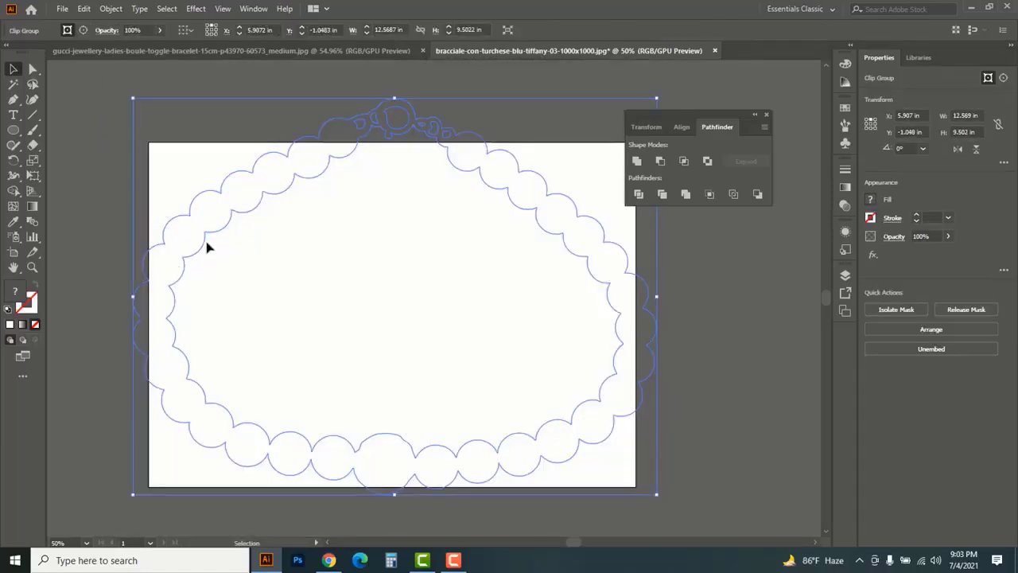
key("ctrl+z")
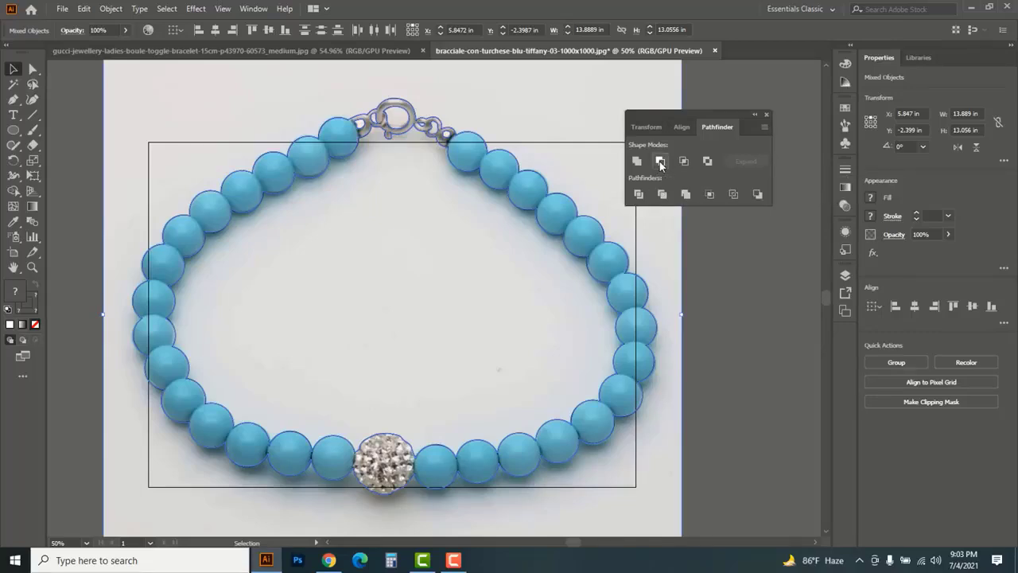
Clip the photo to the subtracted bracelet outline with a clipping mask and move the cutout over the artboard's upper edge
right_click(195, 162)
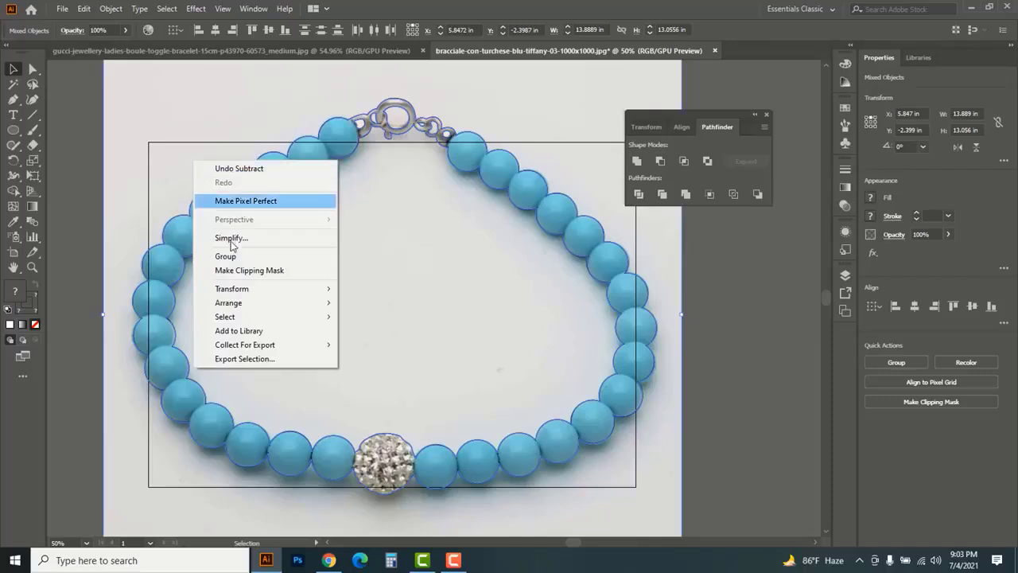
left_click(243, 271)
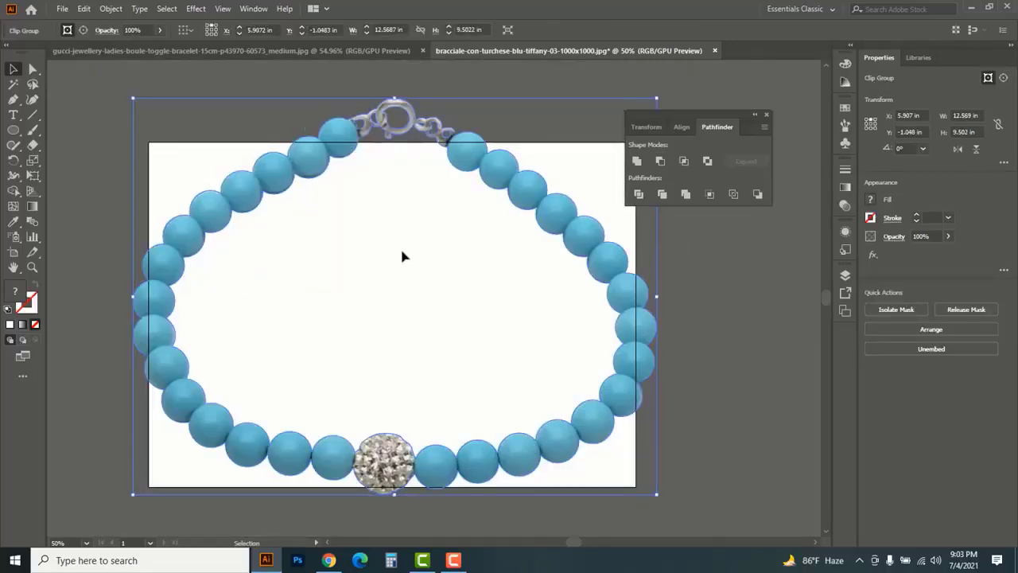
key("ctrl+minus")
key("ctrl+minus")
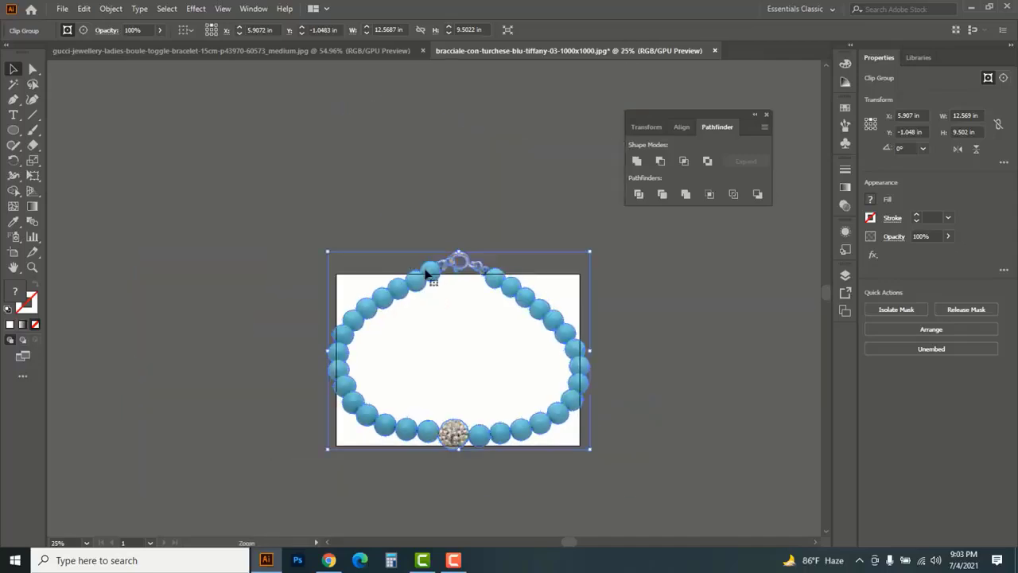
left_click_drag(531, 339, 710, 338)
left_click(545, 315)
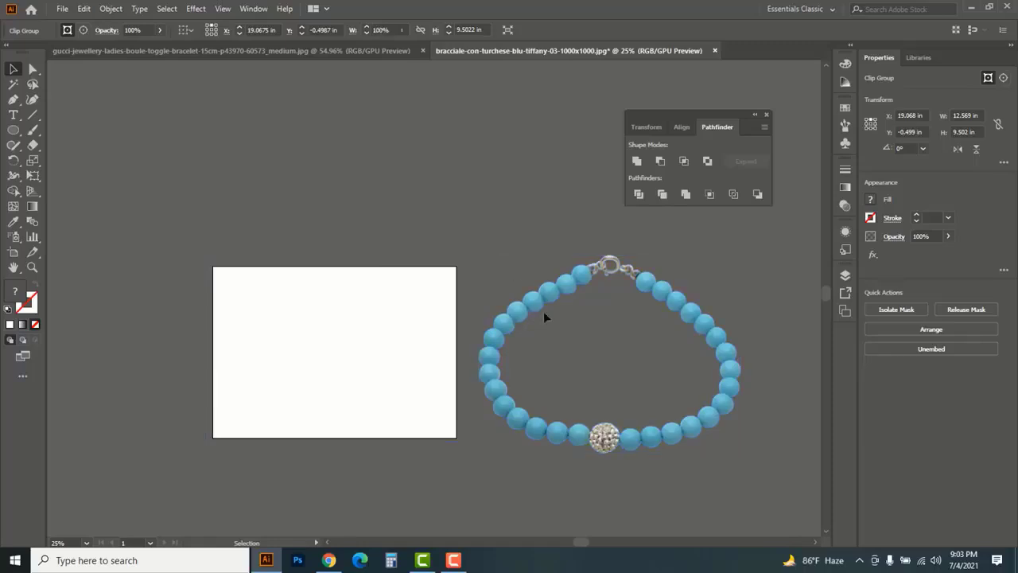
left_click_drag(500, 381, 327, 230)
left_click(639, 364)
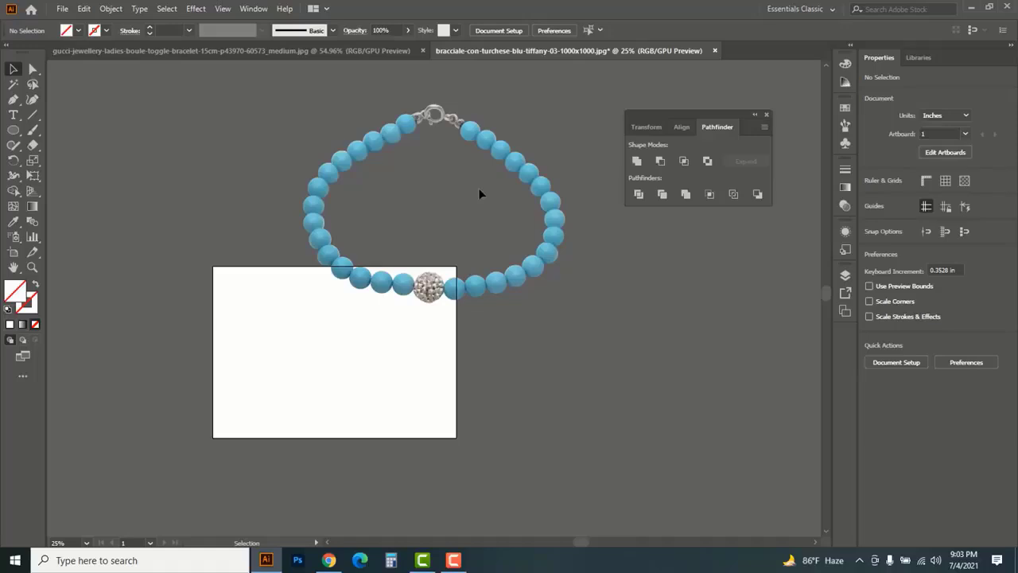
scroll(409, 245, "up", 2)
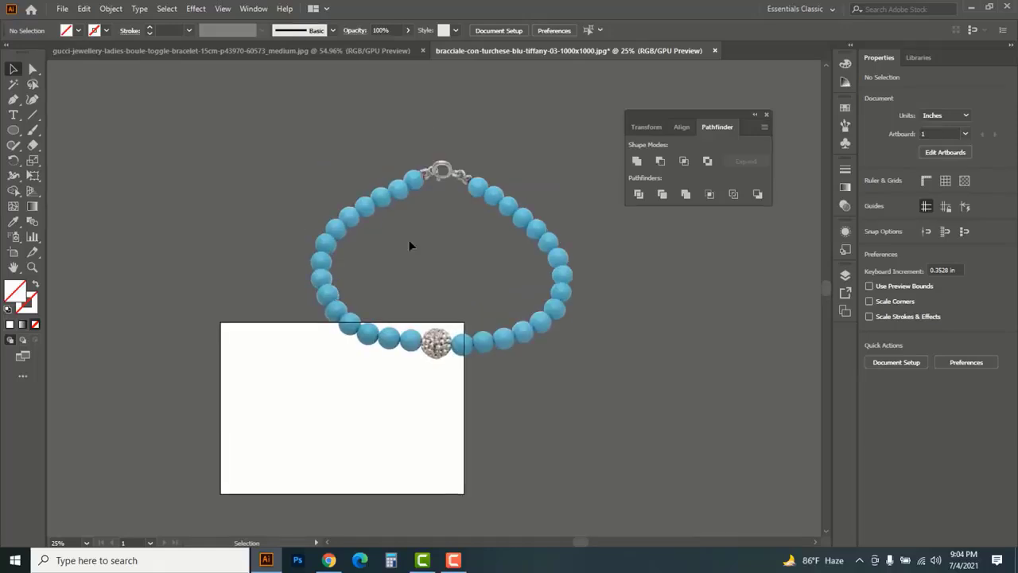
Draw a circle about 1.28 in in diameter on the empty artboard area and give it a black stroke
left_click_drag(16, 134, 63, 165)
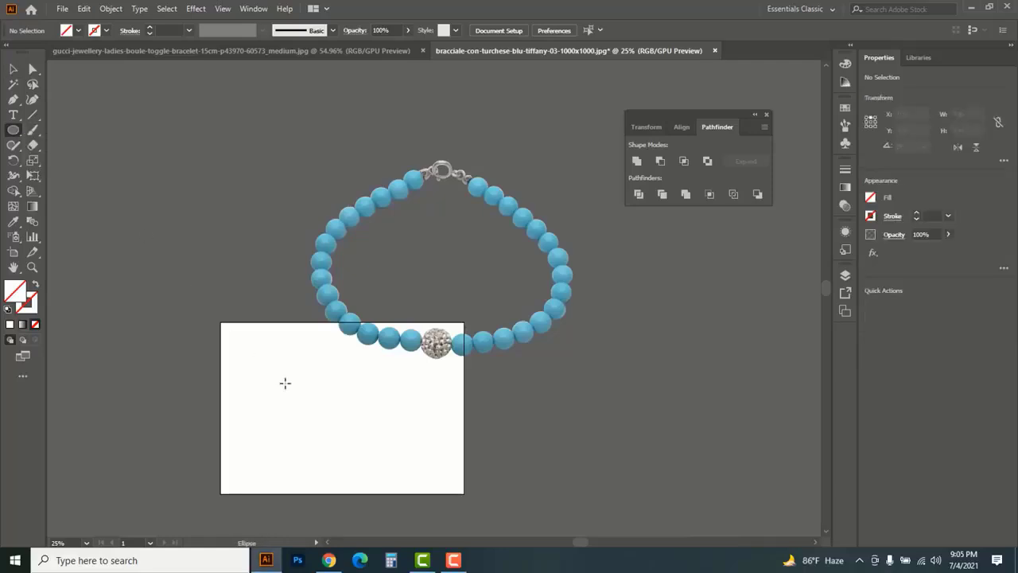
left_click(320, 432)
left_click(425, 268)
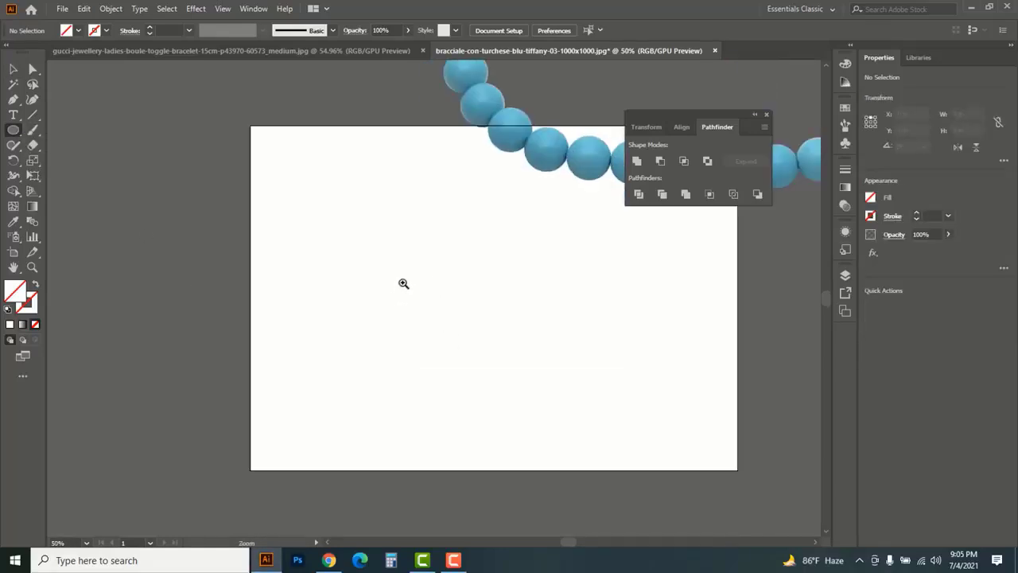
left_click(403, 283)
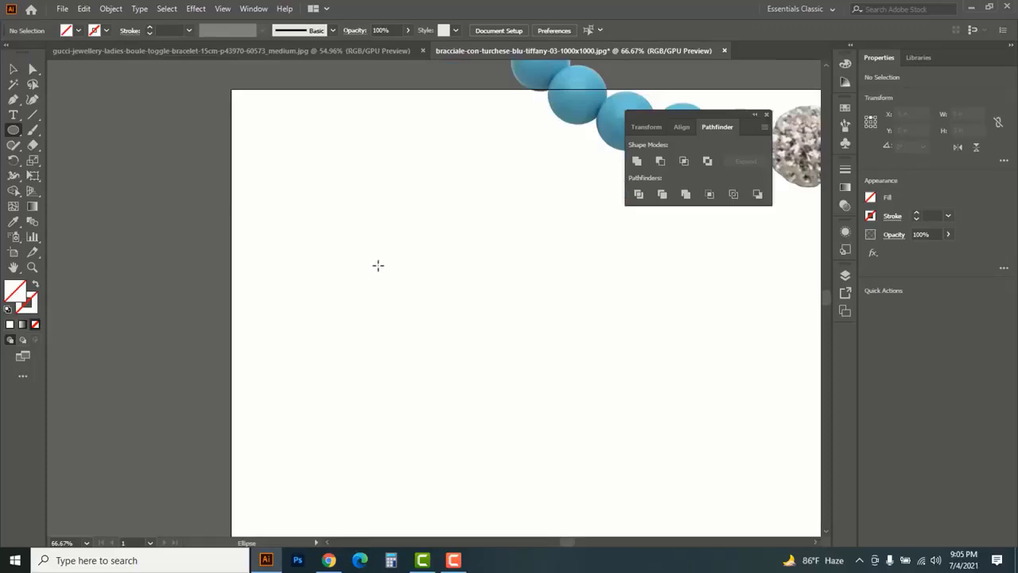
left_click_drag(378, 265, 405, 300)
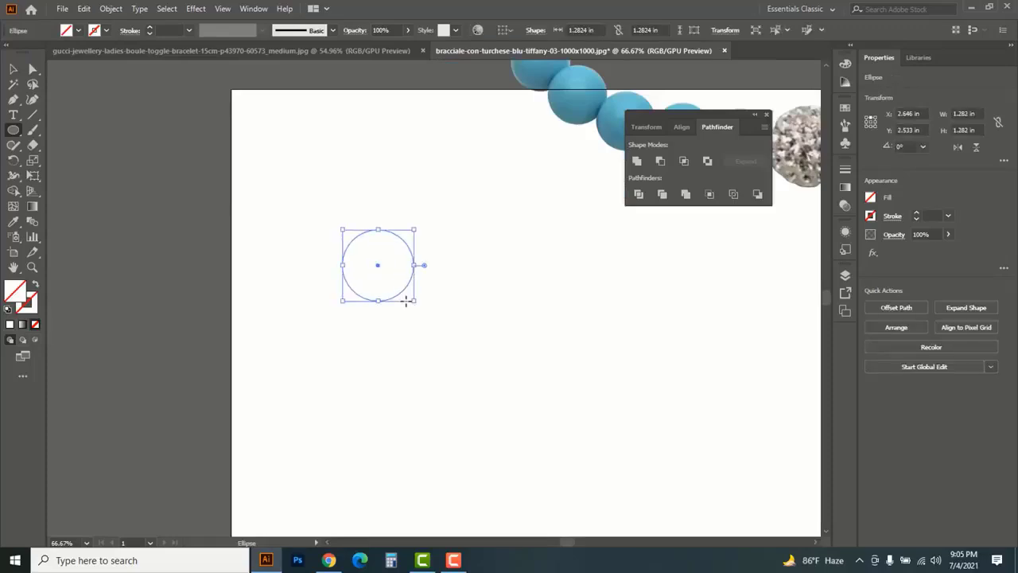
key("v")
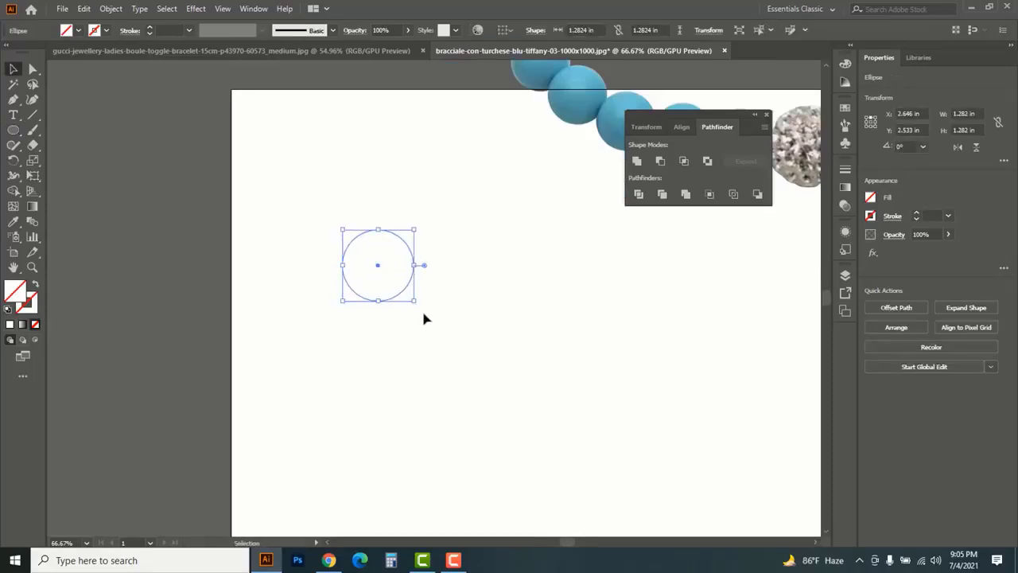
left_click(35, 309)
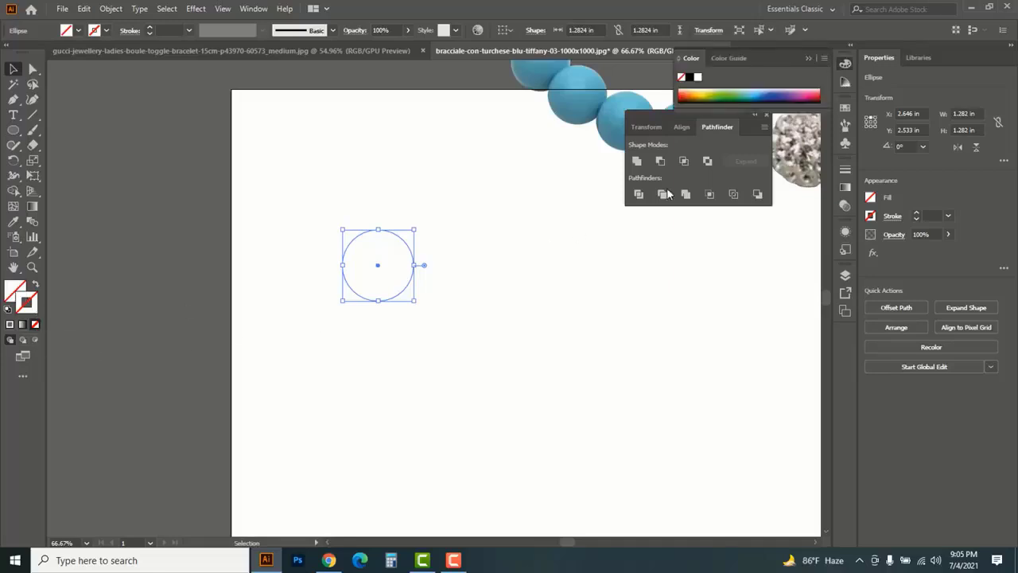
left_click(689, 77)
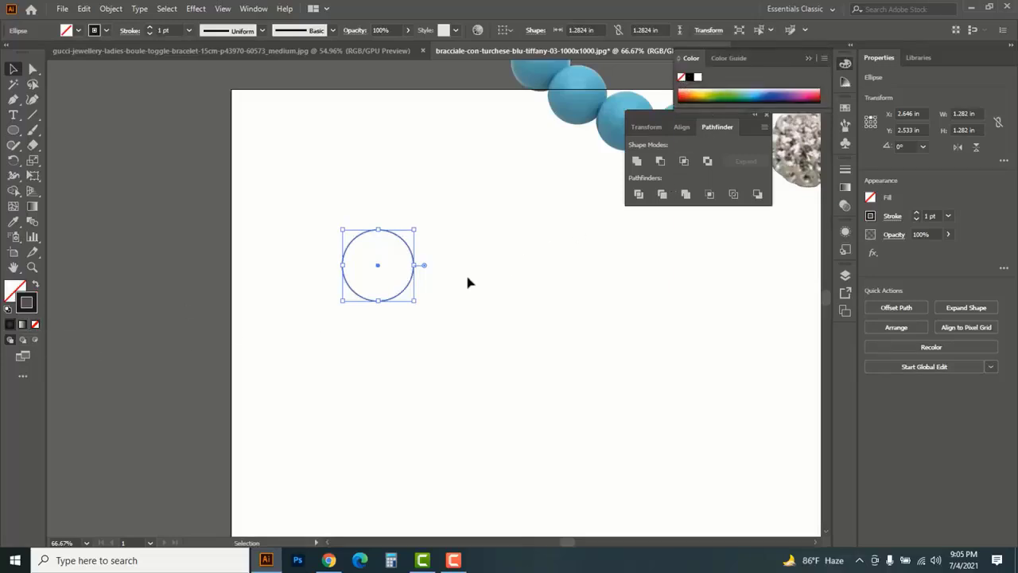
Duplicate the circle into a chain of four overlapping circles, unite them into one shape, and deselect it
left_click_drag(330, 221, 425, 310)
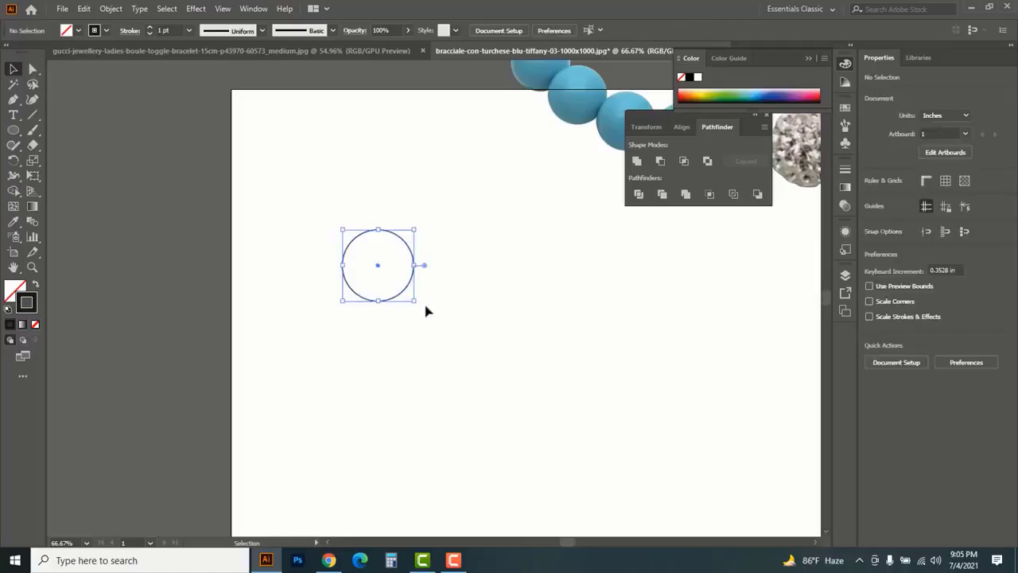
left_click_drag(379, 268, 428, 386)
left_click_drag(299, 213, 483, 441)
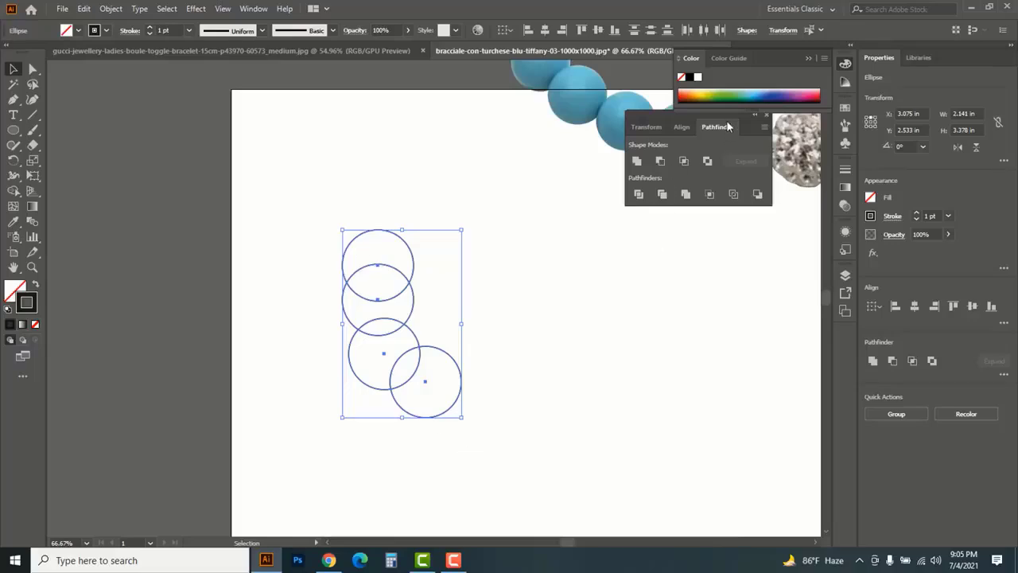
left_click(636, 162)
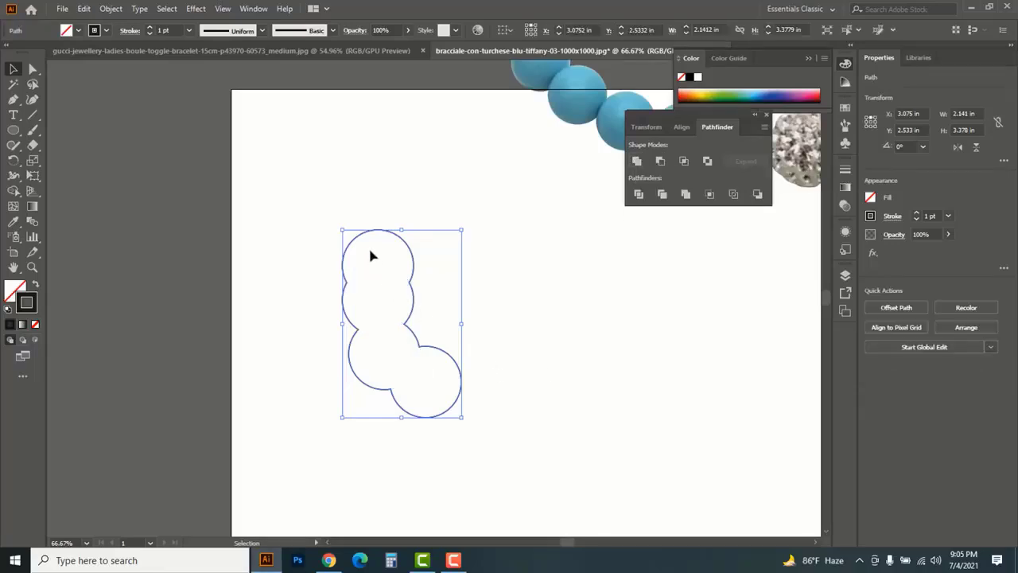
left_click(528, 305)
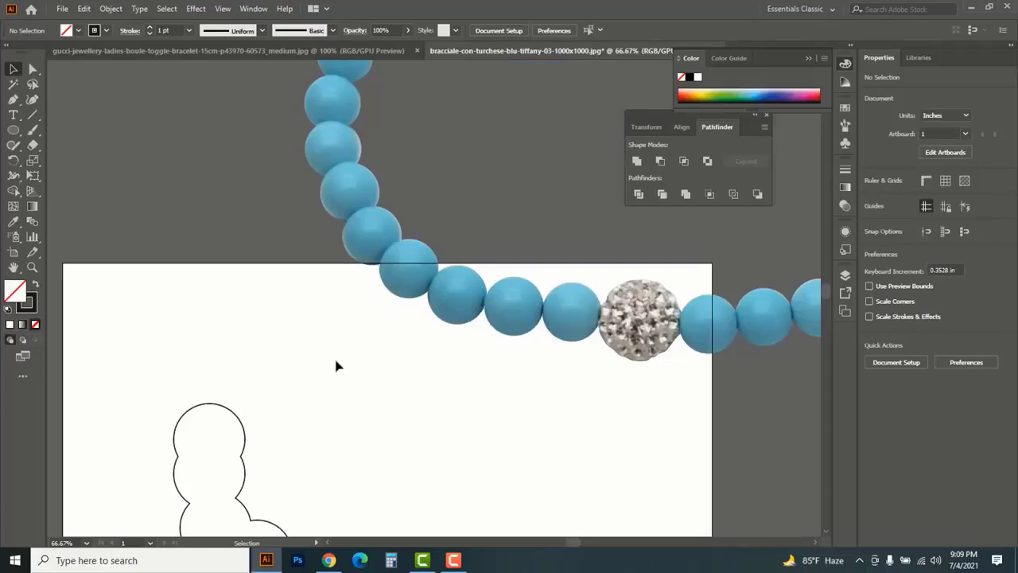
Compare the two bracelet documents and switch to the silver Gucci bracelet photo
left_click(359, 50)
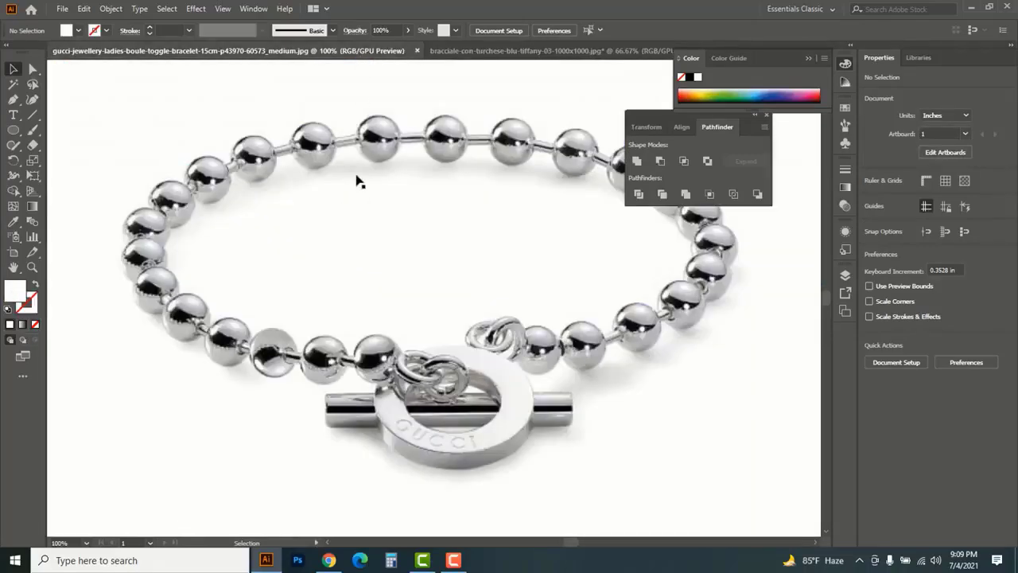
left_click(465, 50)
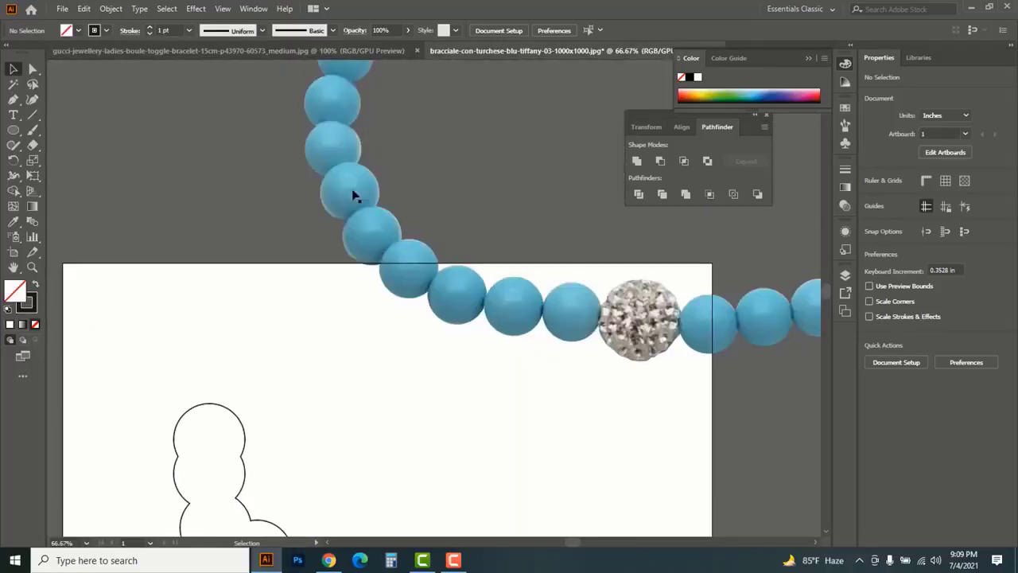
left_click(349, 51)
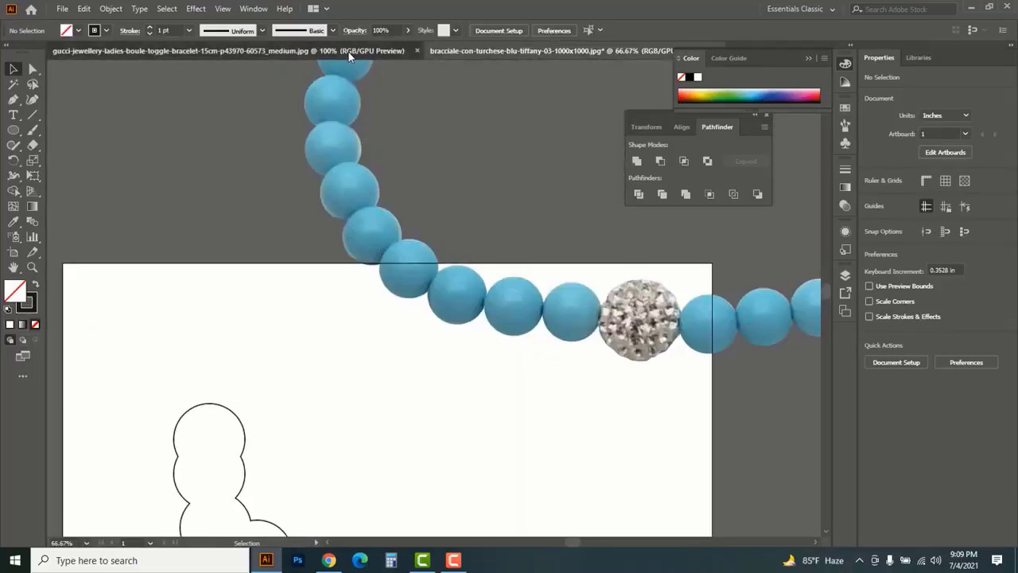
Draw a circle about 0.51 in in diameter around a bead in the silver bracelet's upper row, with no fill and a black stroke
left_click(14, 131)
left_click_drag(16, 135, 81, 163)
left_click(407, 140, "ctrl")
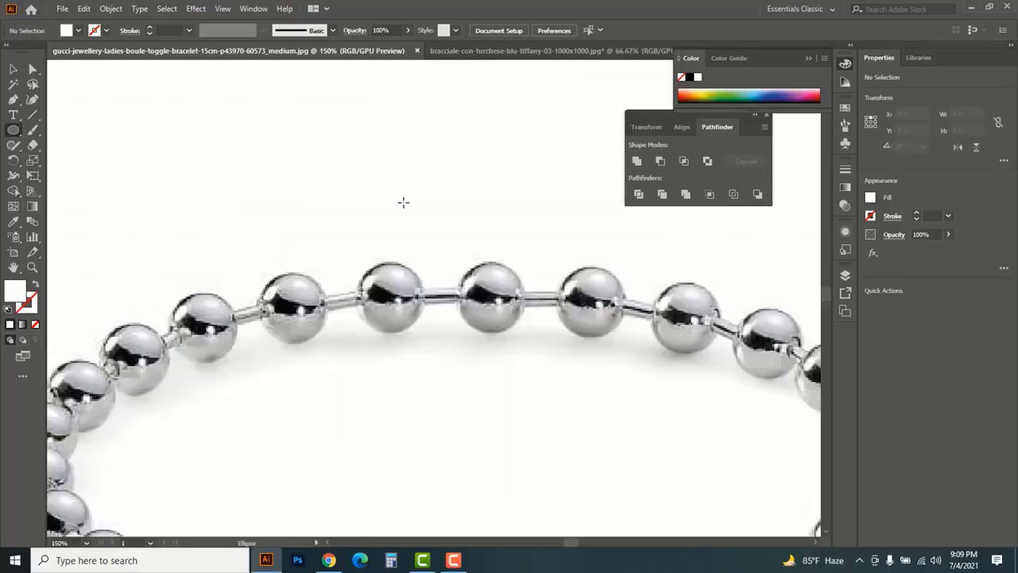
left_click_drag(601, 343, 527, 307)
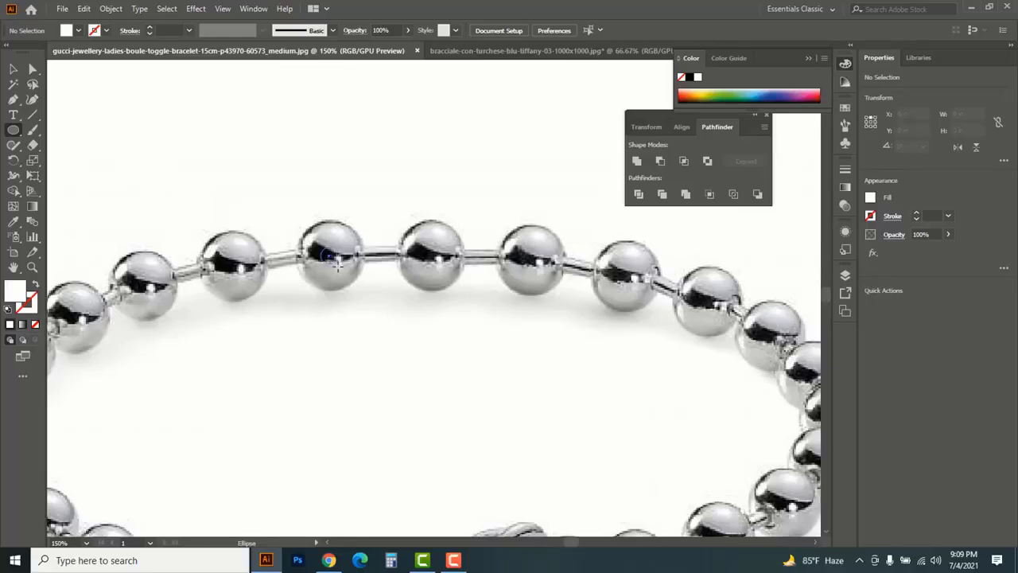
left_click_drag(330, 255, 356, 288)
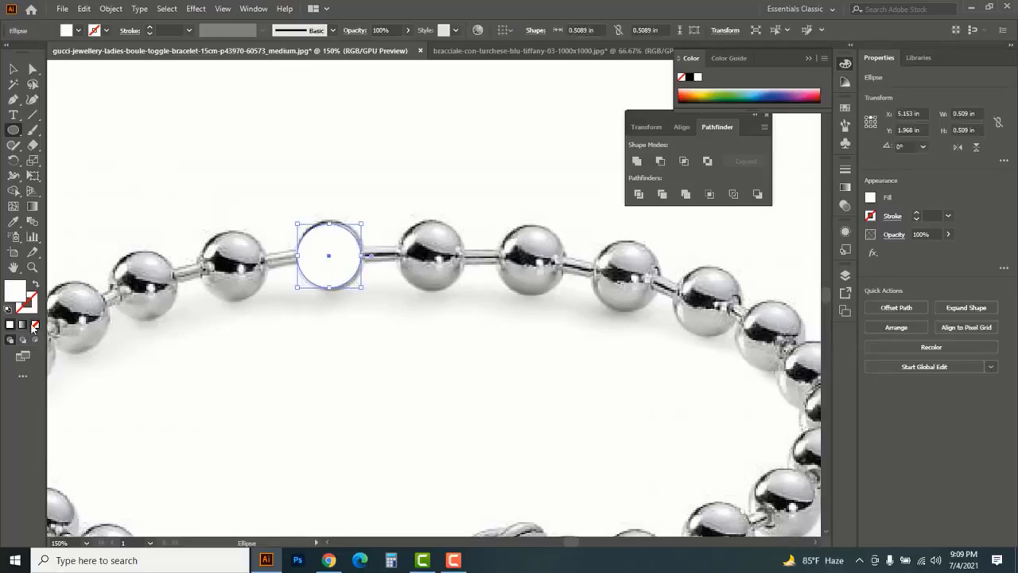
left_click(35, 325)
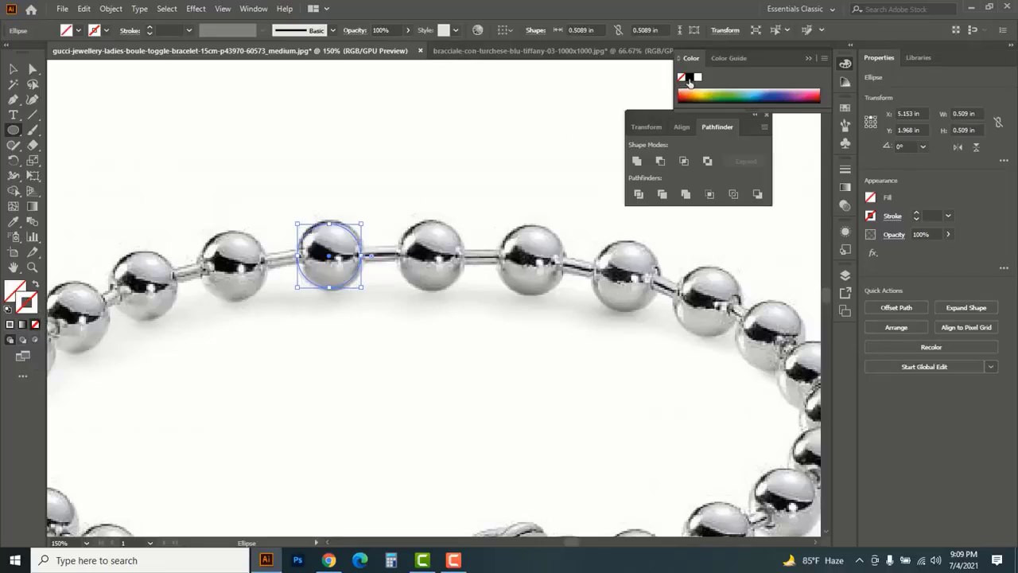
left_click(689, 79)
Copy the bead circle onto the next two beads to its right
left_click(12, 69)
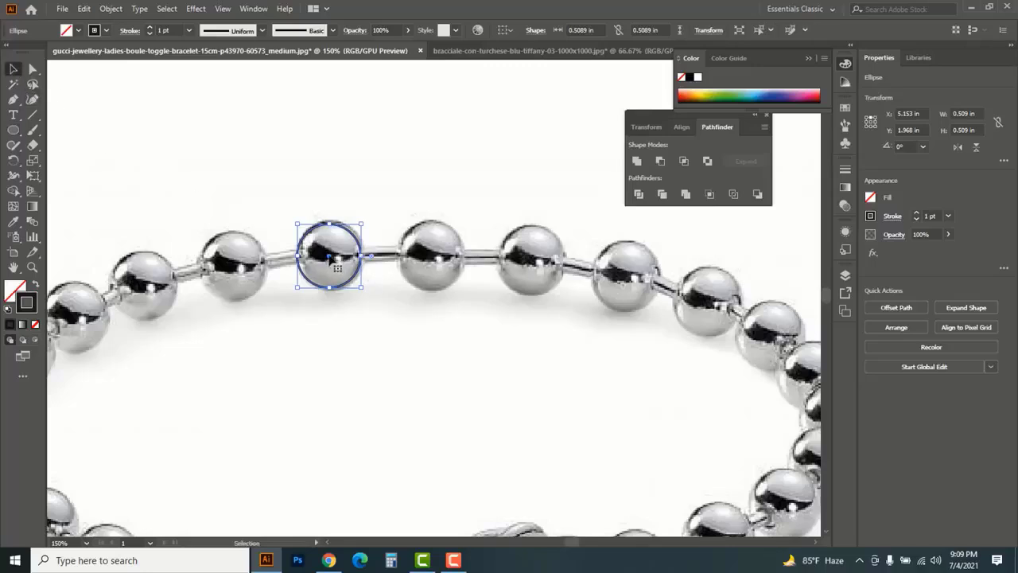
left_click_drag(330, 258, 430, 258)
left_click_drag(430, 258, 532, 263)
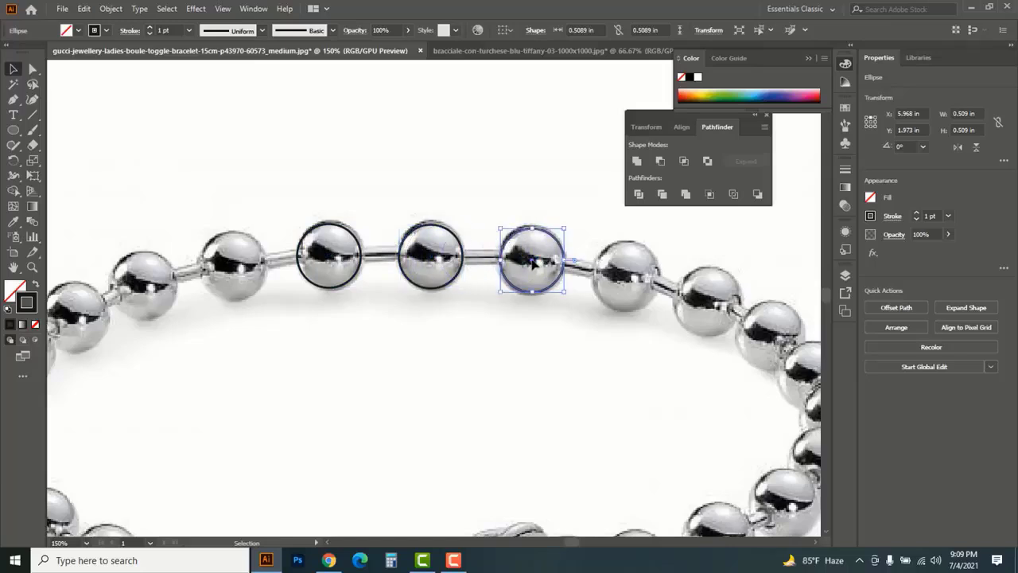
Trace the connecting wire behind the three circled beads as a closed curved Pen path reaching the neighbouring bead at each end
left_click(13, 99)
left_click(63, 102)
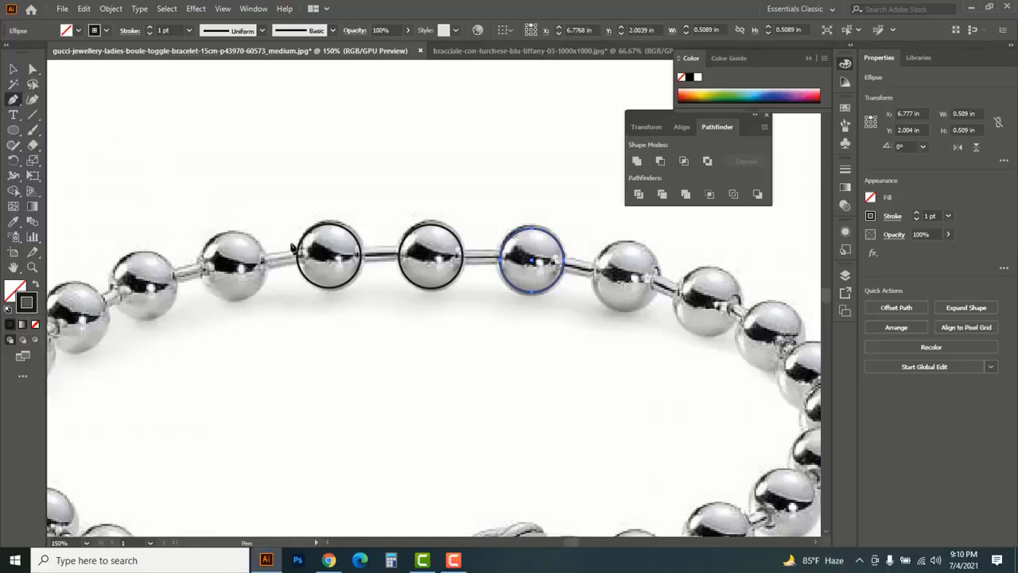
left_click(258, 256)
left_click_drag(436, 256, 510, 251)
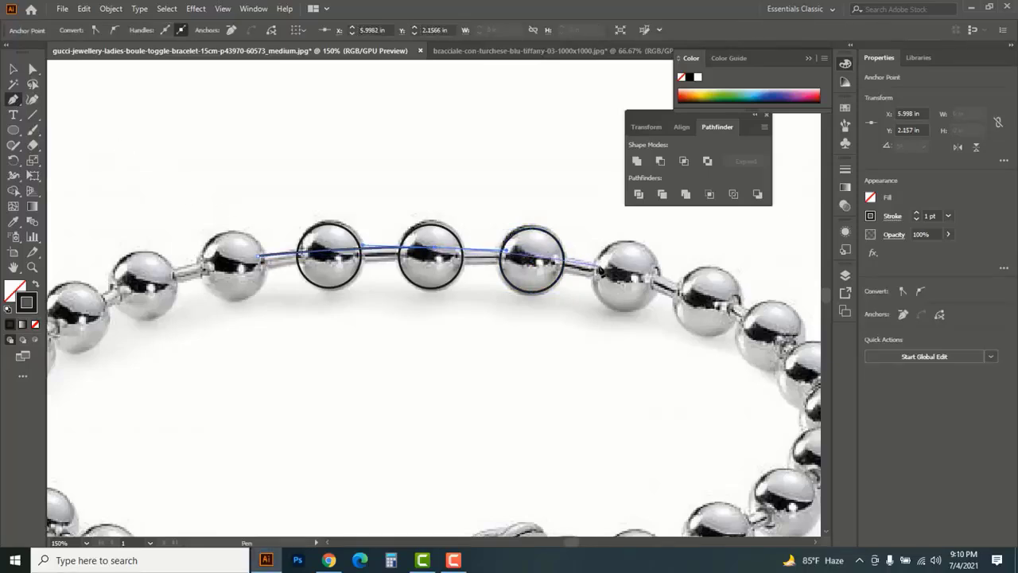
left_click(642, 283)
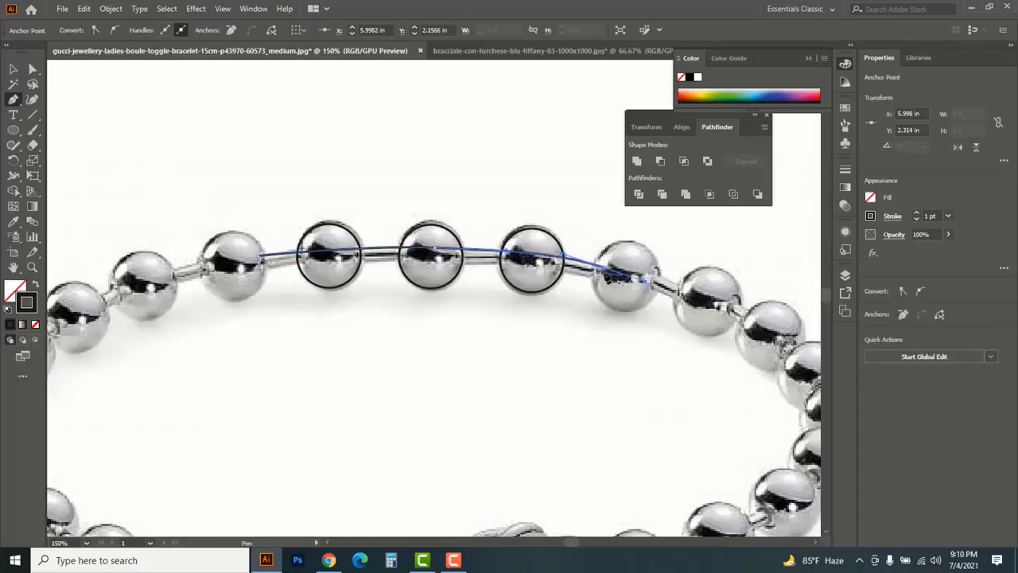
left_click(603, 268)
left_click(596, 282)
left_click_drag(405, 261, 292, 260)
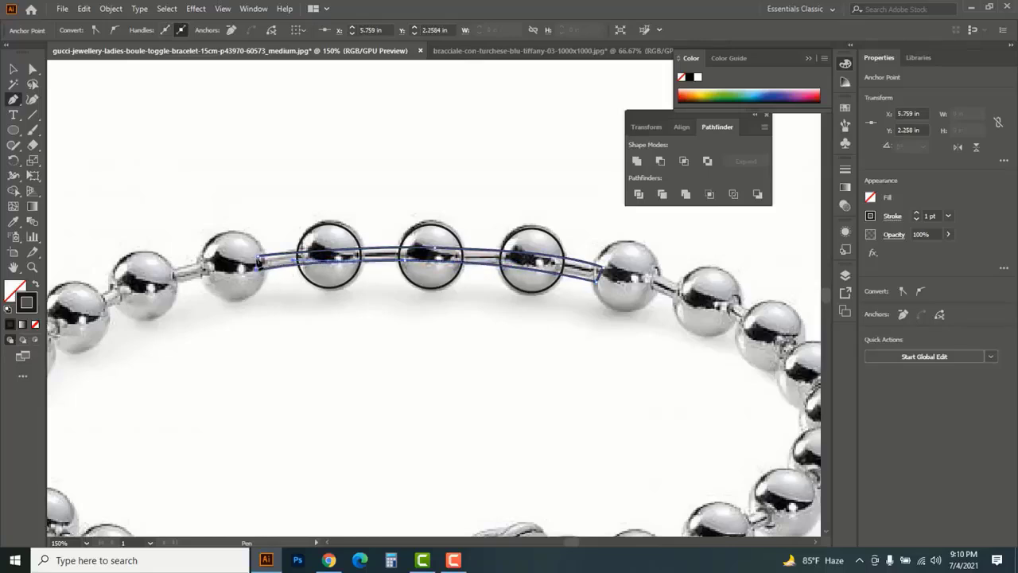
left_click(259, 260)
left_click(14, 69)
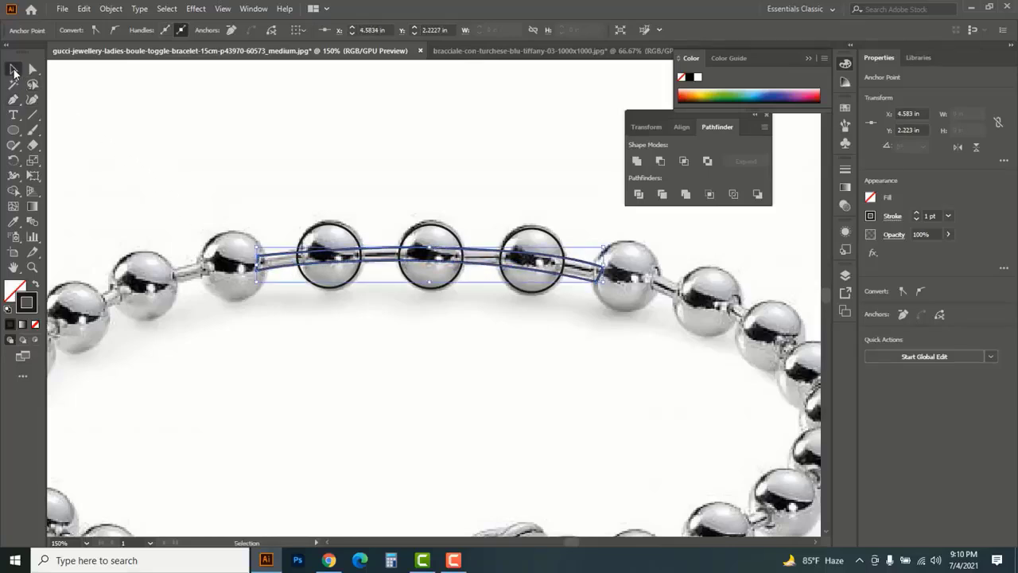
Unite the three bead circles and the wire path into a single outline, checking the shapes in Outline view
key("ctrl+y")
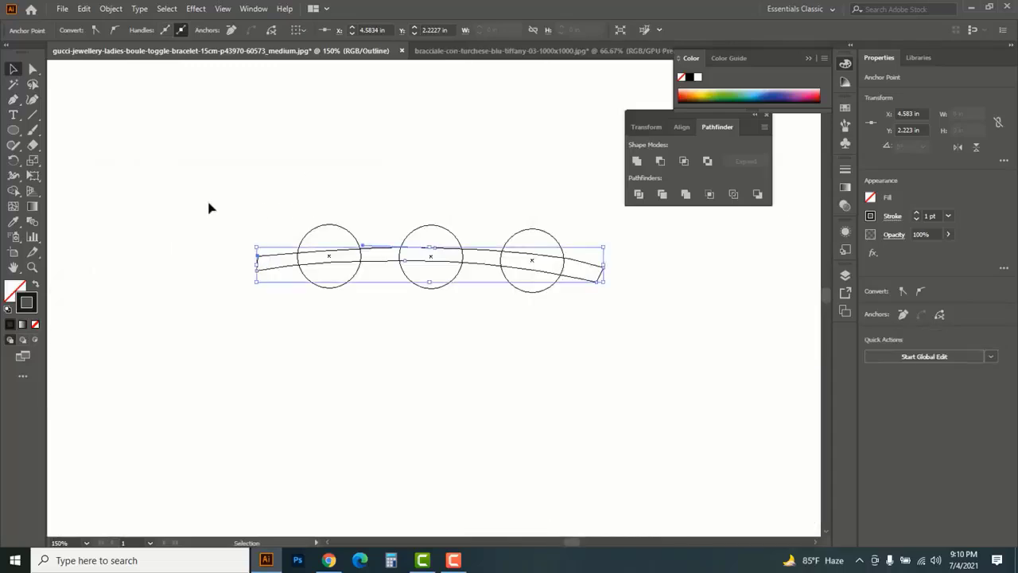
left_click_drag(172, 199, 663, 334)
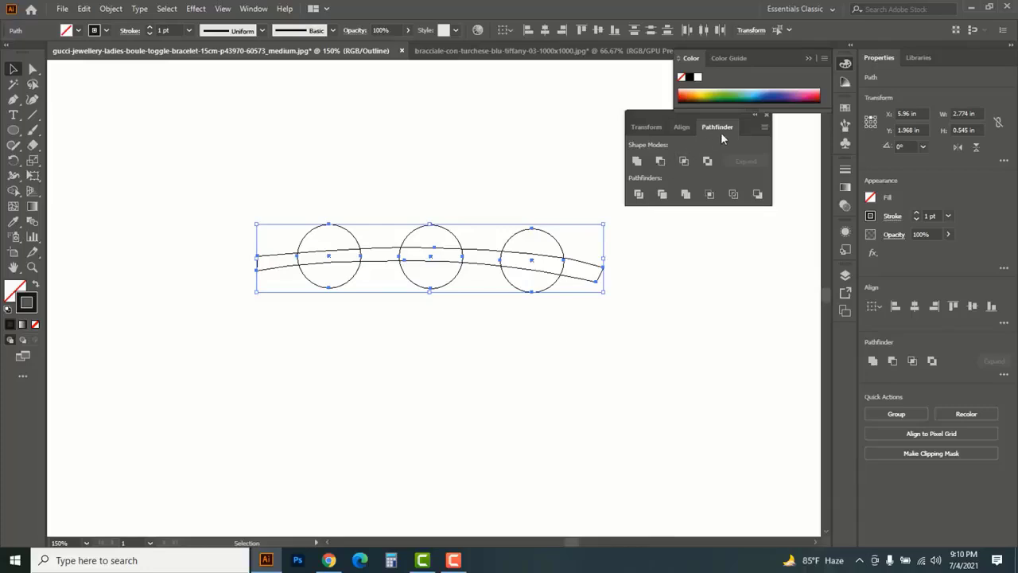
left_click(636, 161)
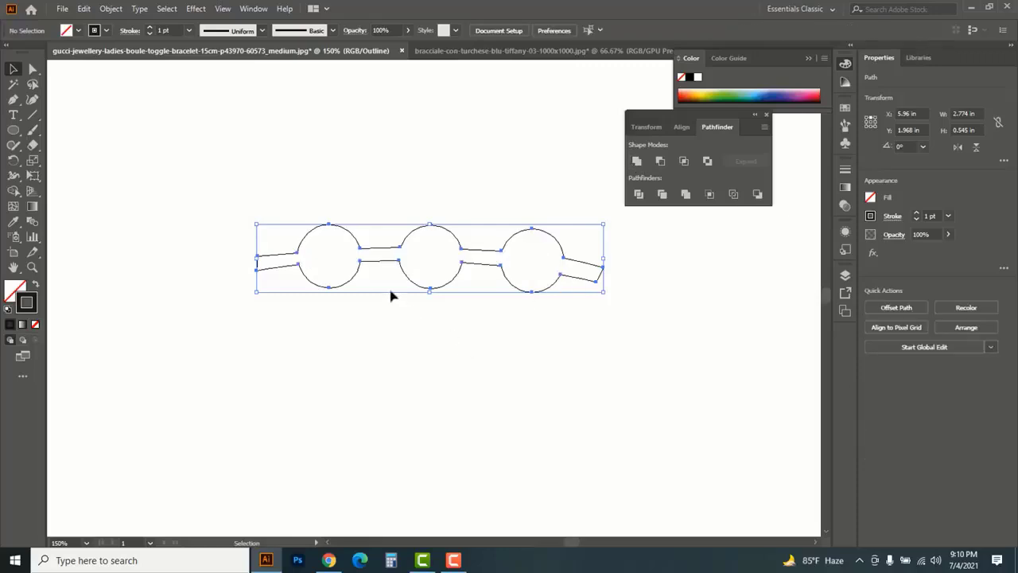
left_click(317, 259)
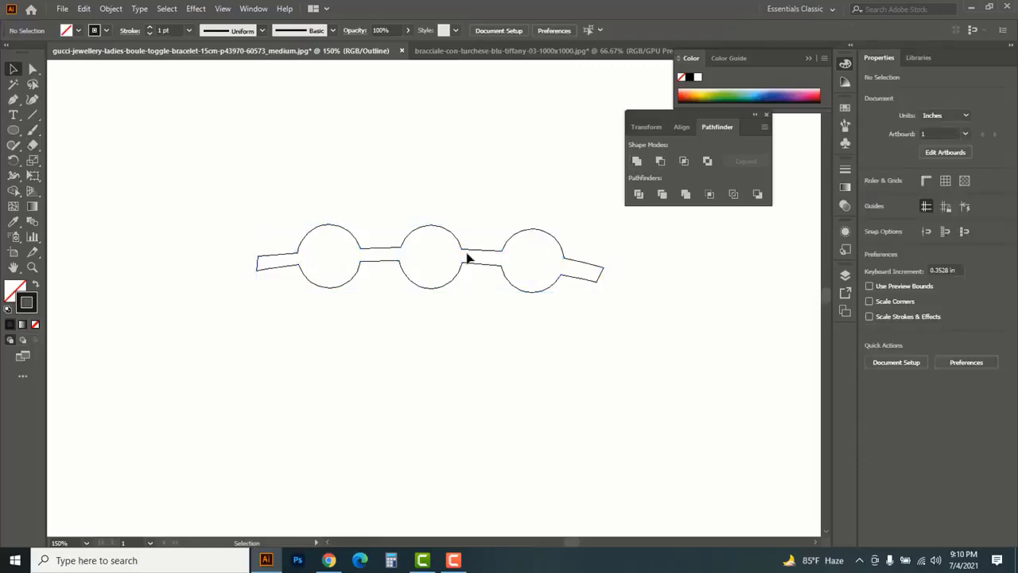
key("a")
key("ctrl+y")
key("v")
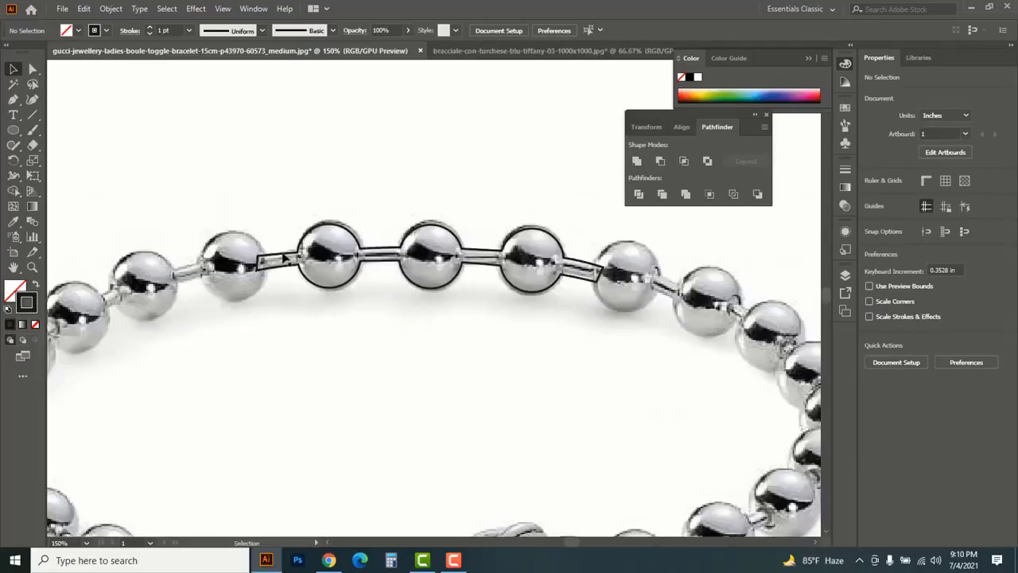
Make a clipping mask from the united bead-and-wire outline and the silver bracelet photo
left_click(285, 257)
key("ctrl+minus")
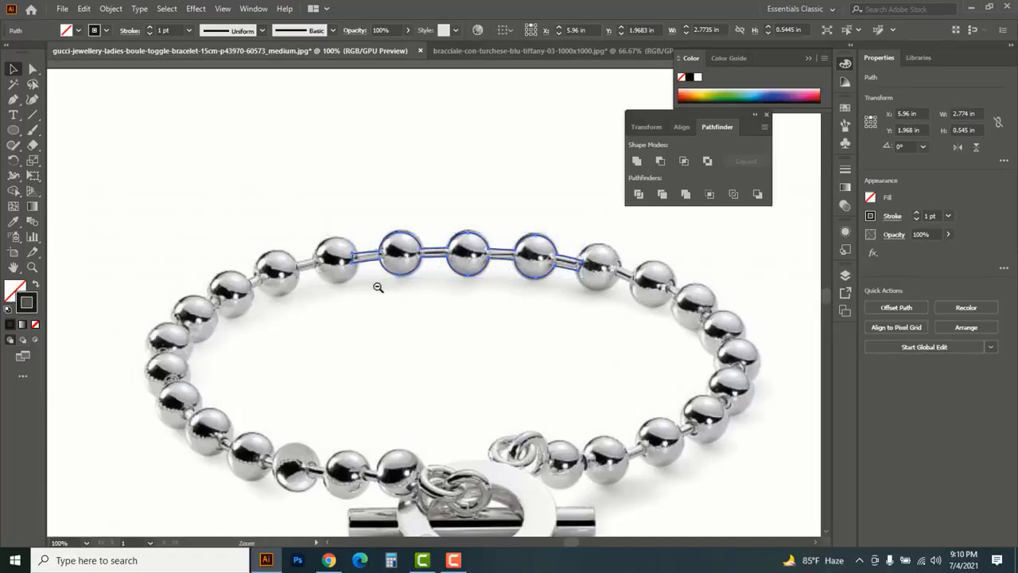
key("ctrl+minus")
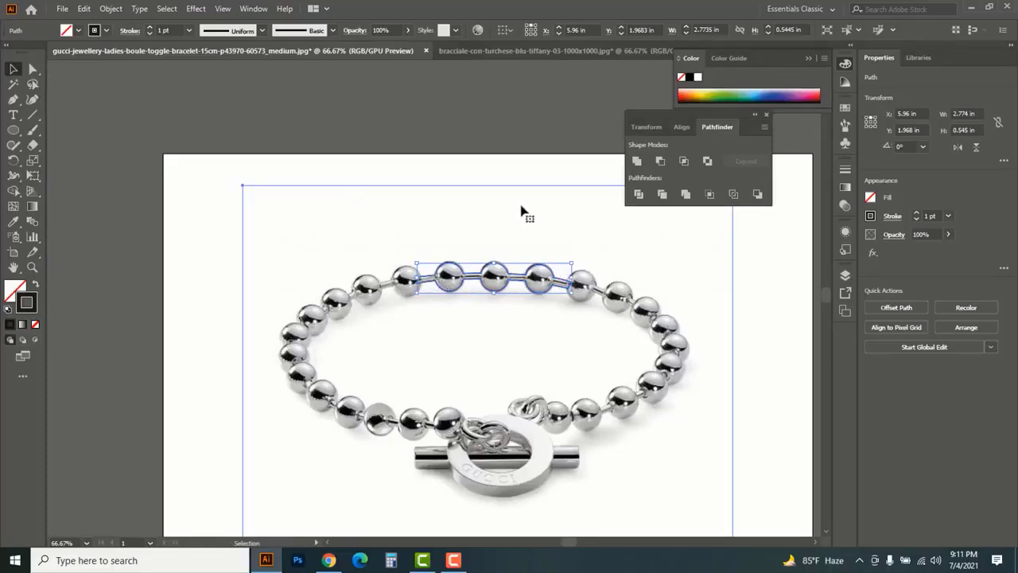
right_click(496, 218)
left_click(549, 326)
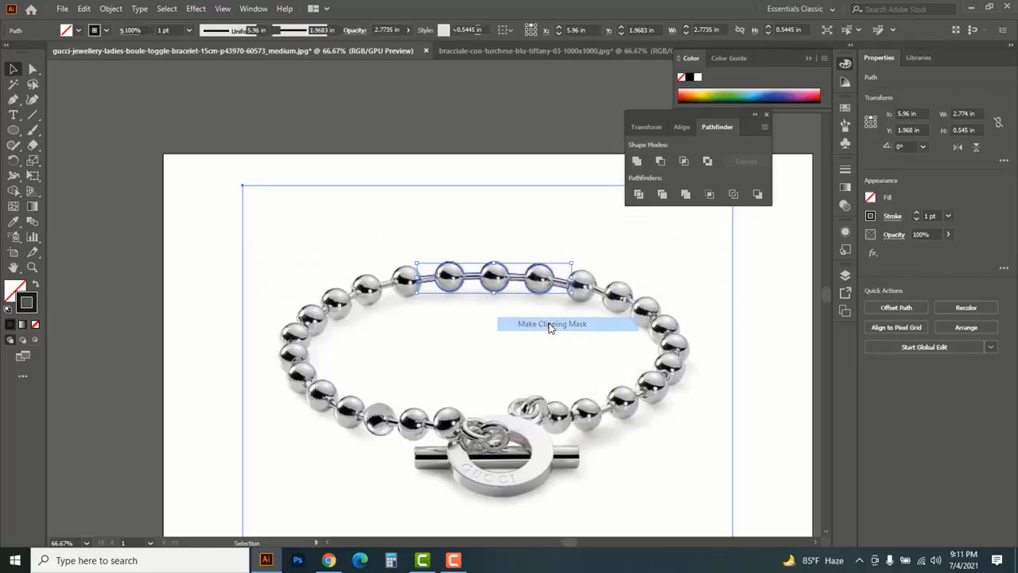
left_click(585, 316)
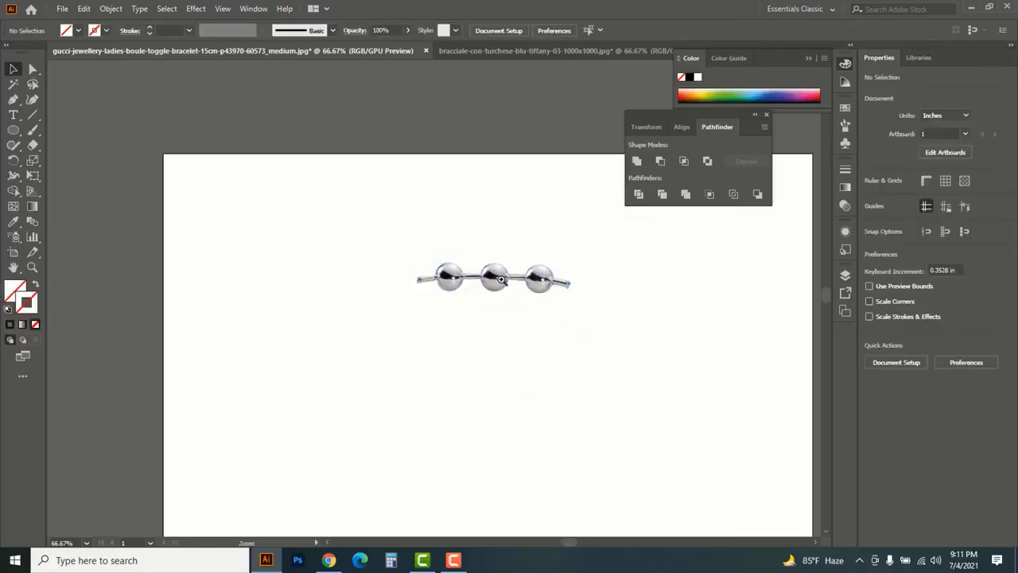
Examine the edges of the clipped three-bead silver segment up close and at reduced size
left_click(510, 284, "ctrl")
left_click(437, 309, "ctrl")
left_click(436, 309, "ctrl")
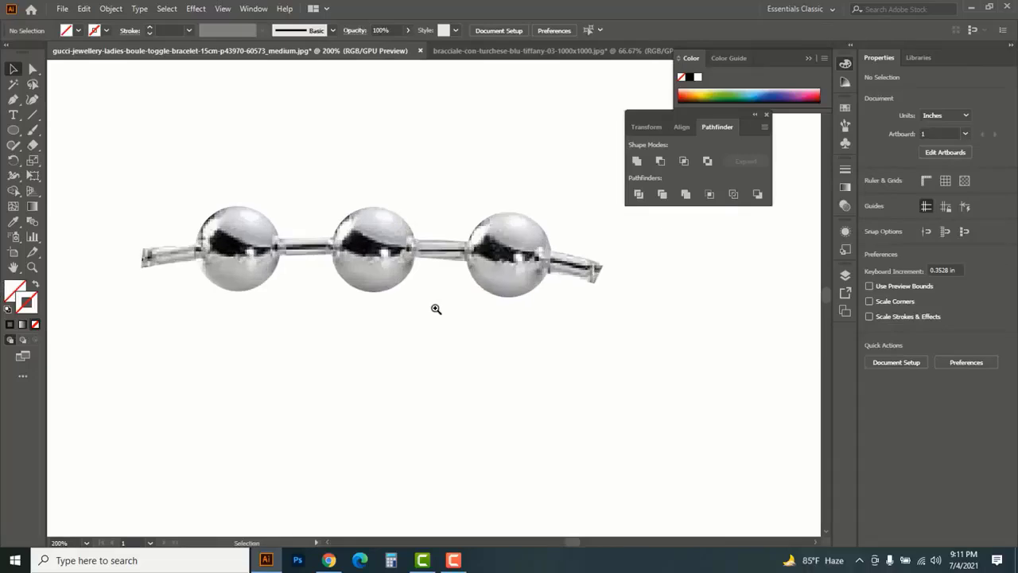
left_click(422, 303, "ctrl+alt")
left_click(419, 303, "ctrl+alt")
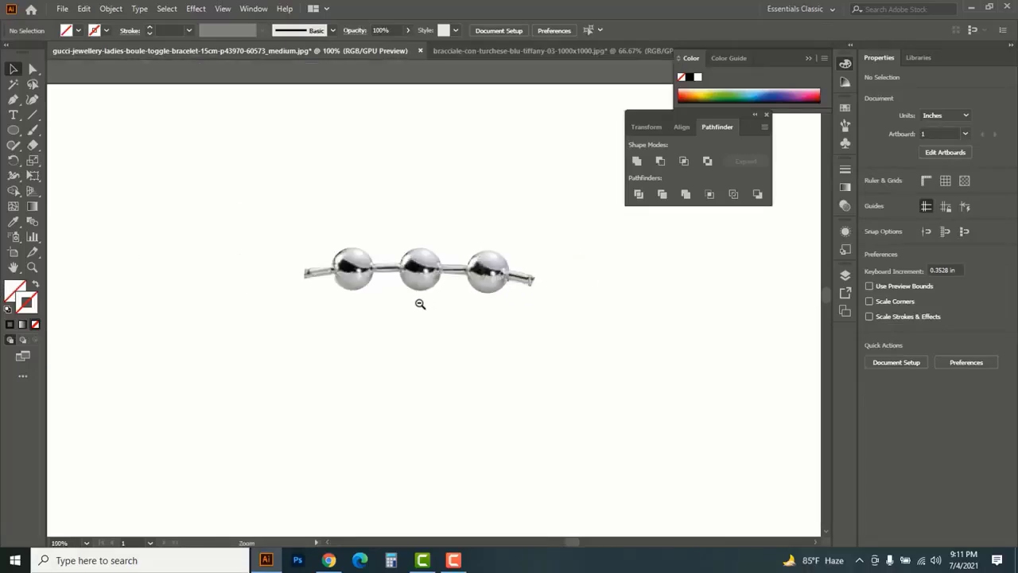
left_click(419, 303, "ctrl+alt")
left_click(420, 304, "ctrl+alt")
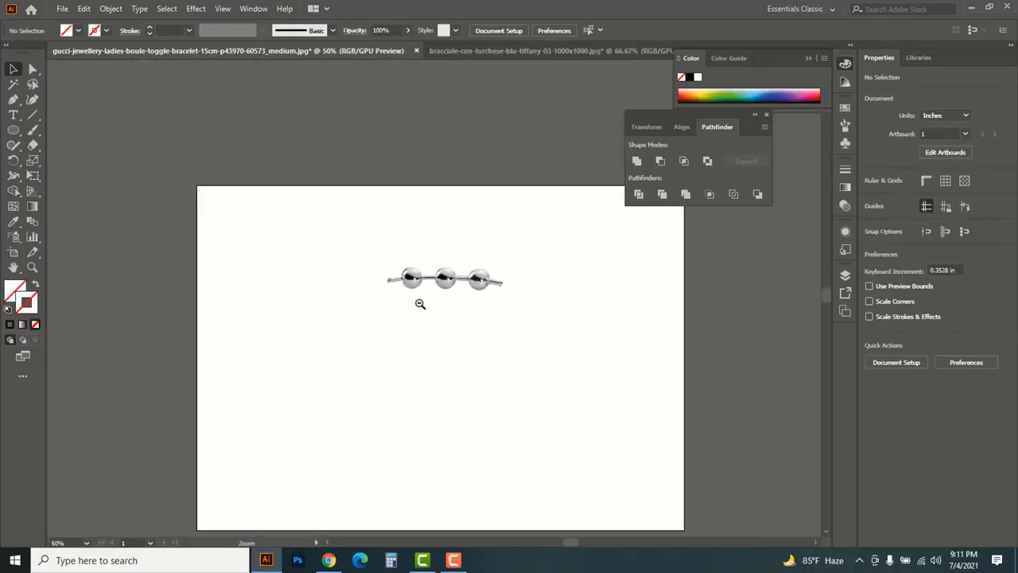
Switch to the turquoise bracelet document and view its complete bracelet cut-out
left_click(483, 55)
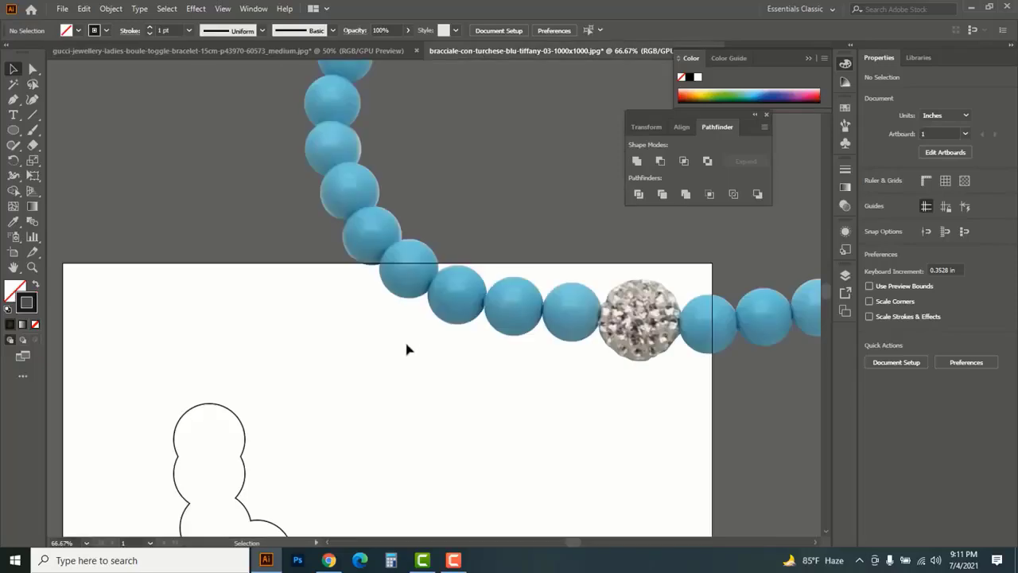
left_click(407, 346, "ctrl+alt")
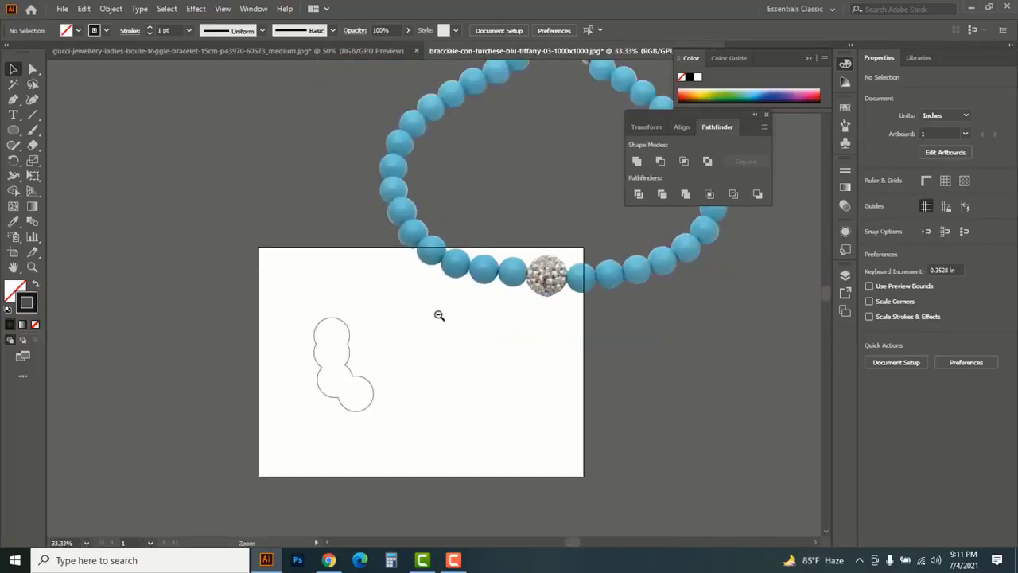
left_click(438, 316, "ctrl+alt")
left_click_drag(525, 302, 471, 408)
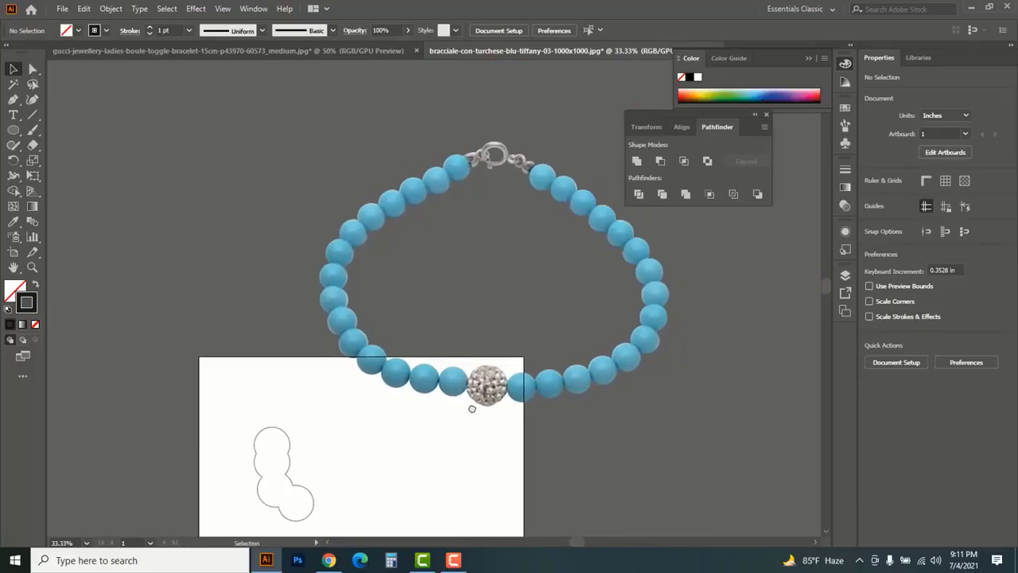